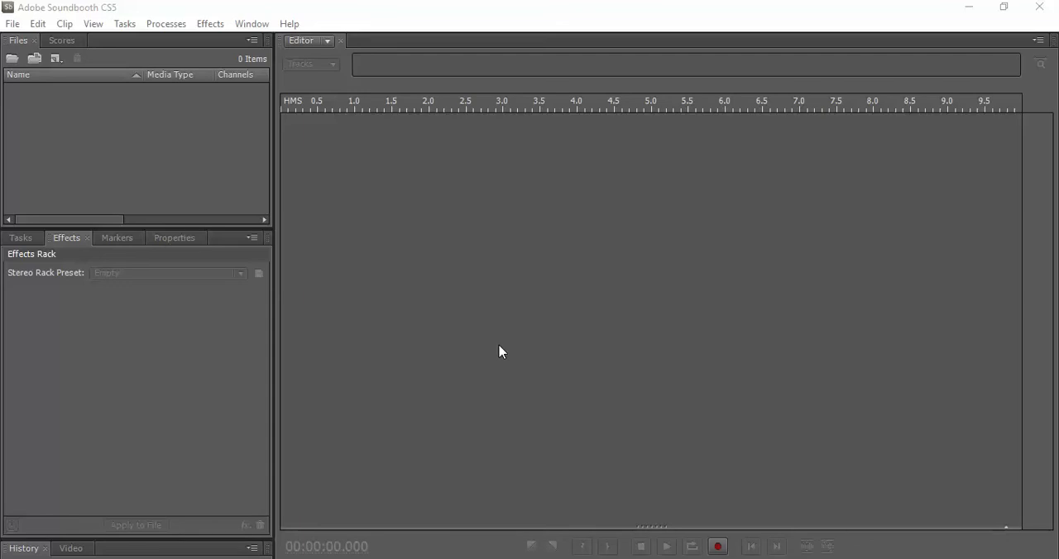
# Create a new multitrack file
pyautogui.click(11, 24)
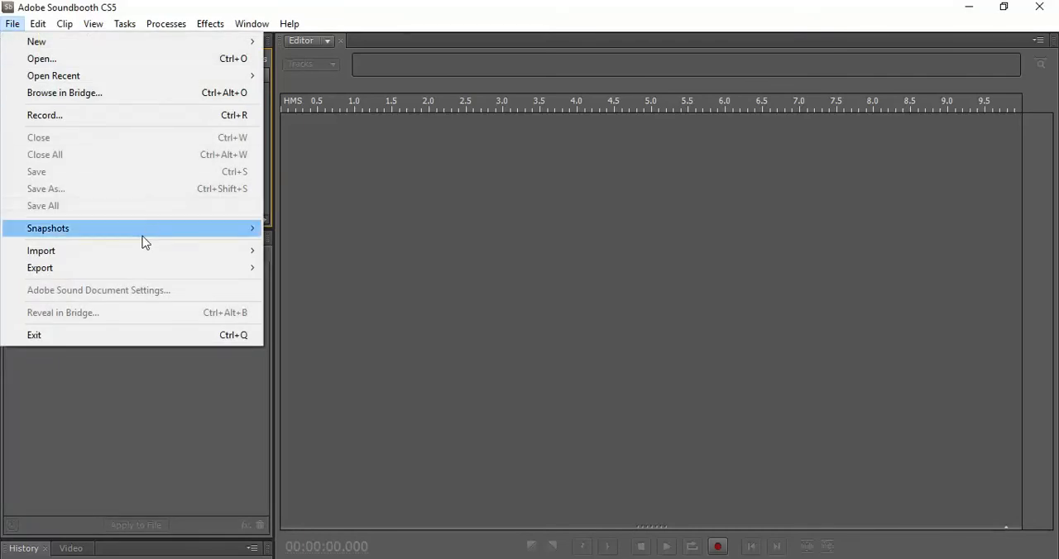
pyautogui.moveTo(36, 19)
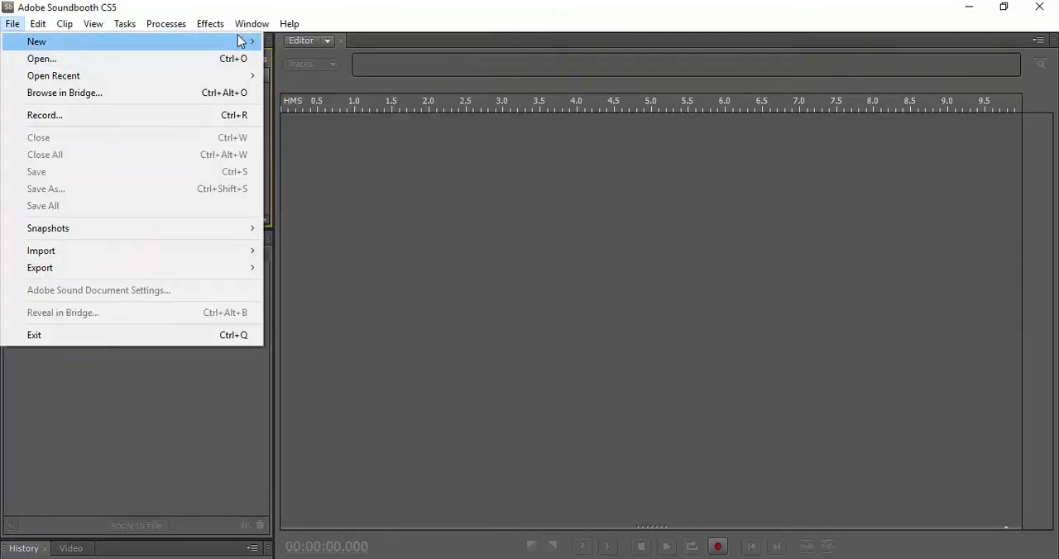
pyautogui.moveTo(237, 41)
pyautogui.click(323, 98)
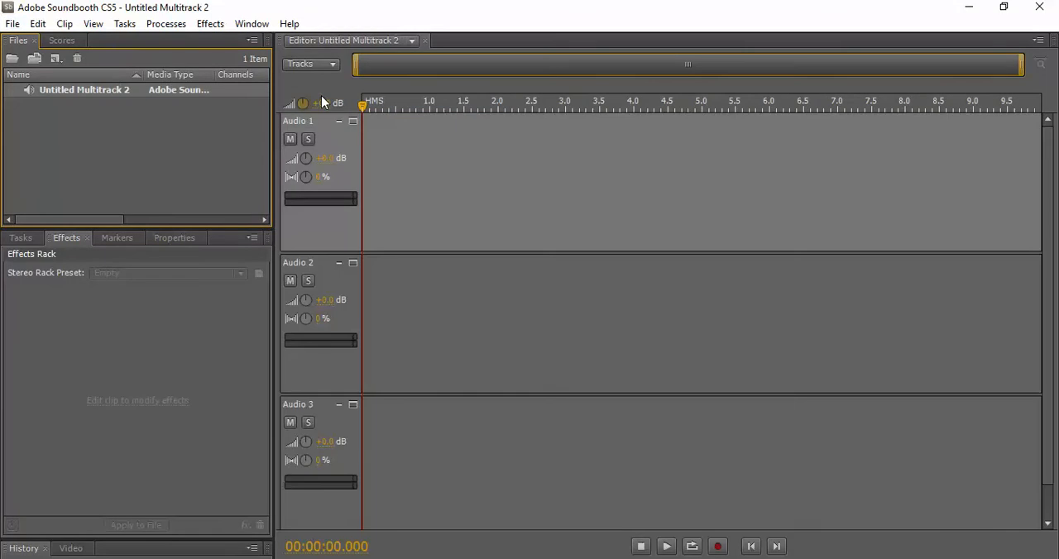
# Import the audio file Down with the Trumpets (Instrumental Version) from the MP3 folder in the Music library
pyautogui.click(14, 25)
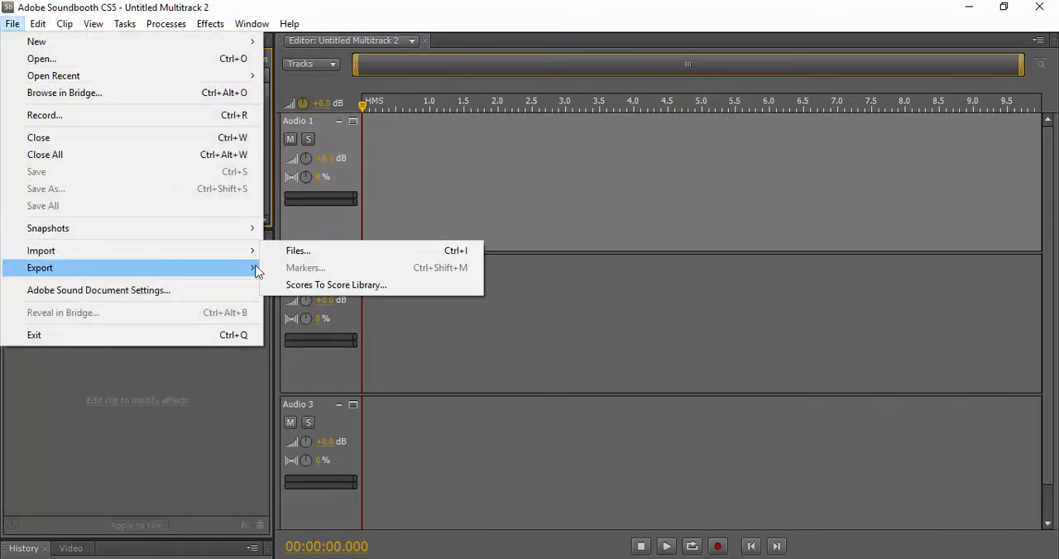
pyautogui.click(303, 250)
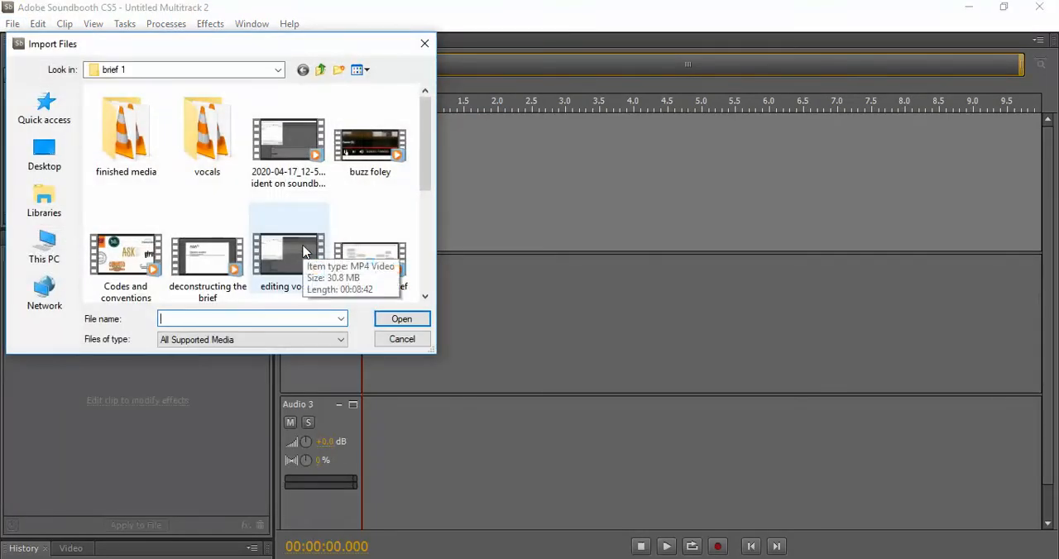
pyautogui.click(319, 71)
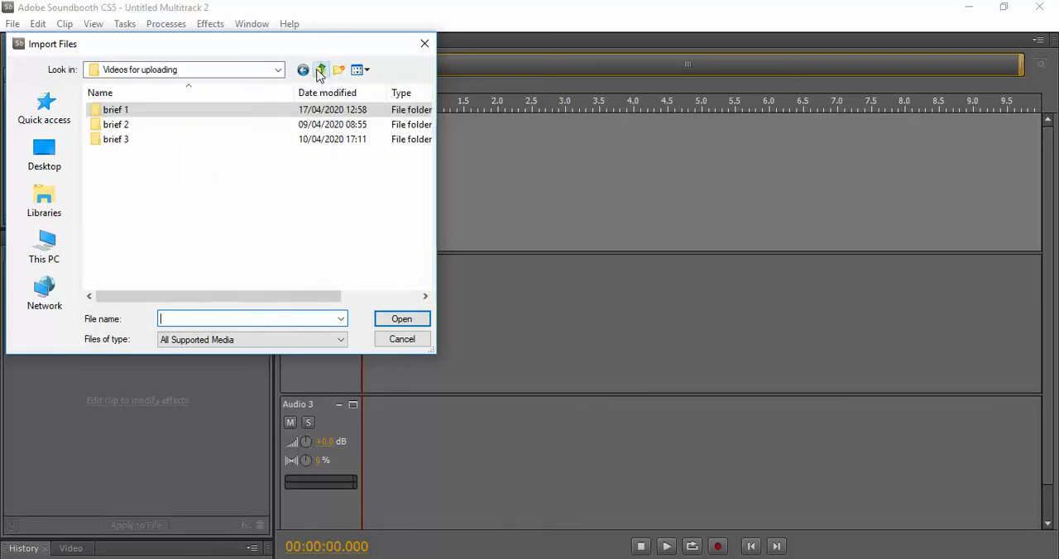
pyautogui.click(319, 71)
pyautogui.doubleClick(143, 139)
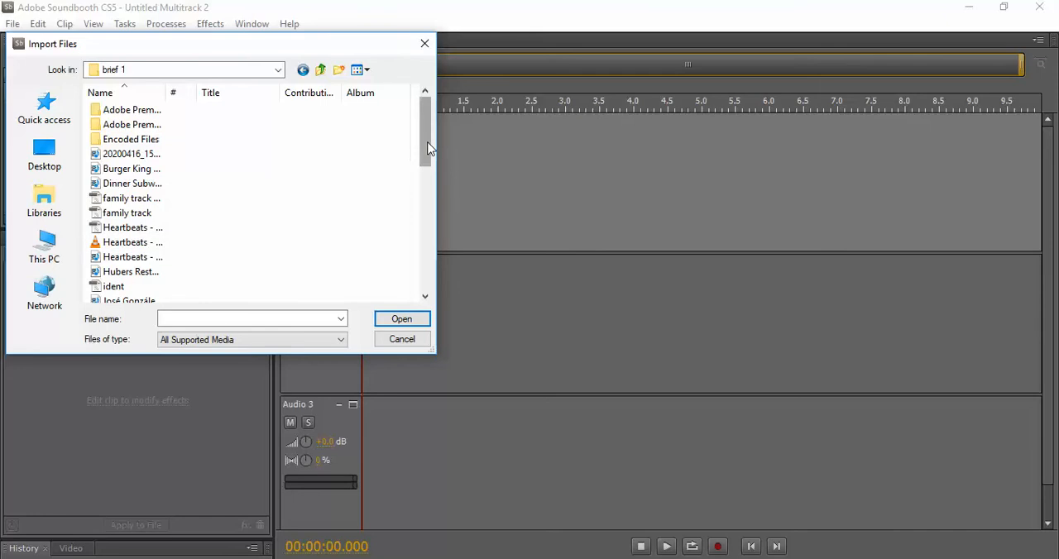
pyautogui.moveTo(429, 147); pyautogui.dragTo(451, 287)
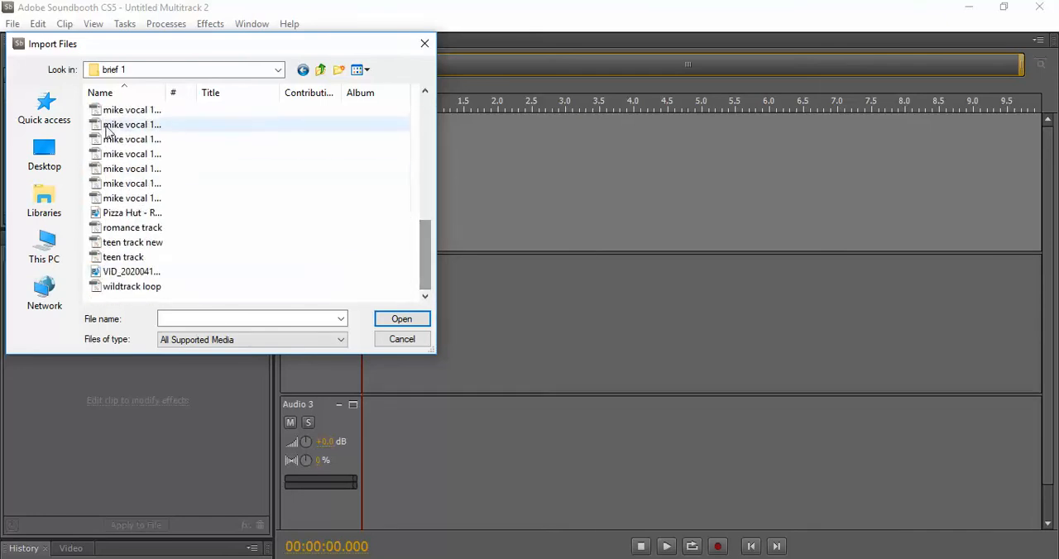
pyautogui.click(45, 203)
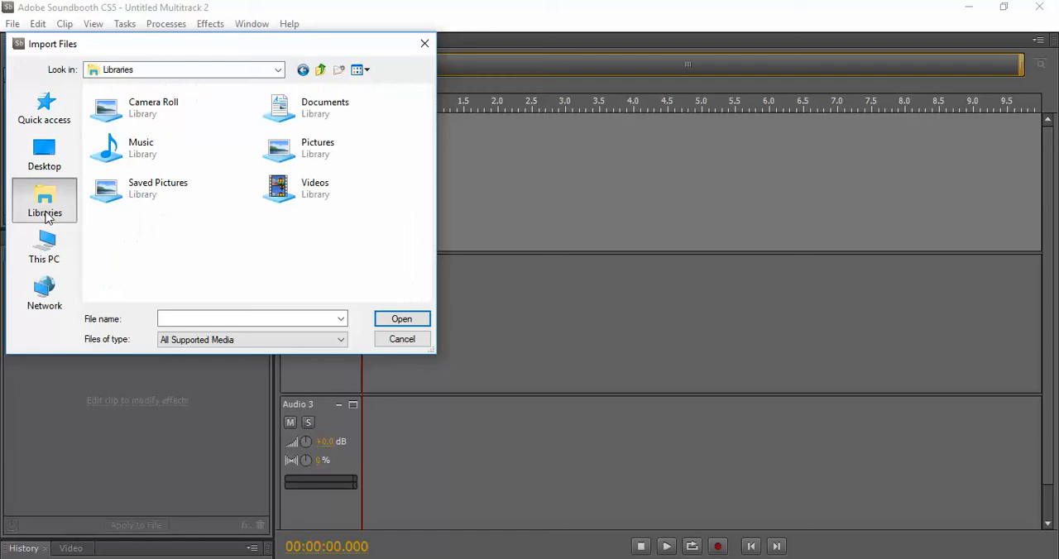
pyautogui.doubleClick(169, 144)
pyautogui.doubleClick(142, 126)
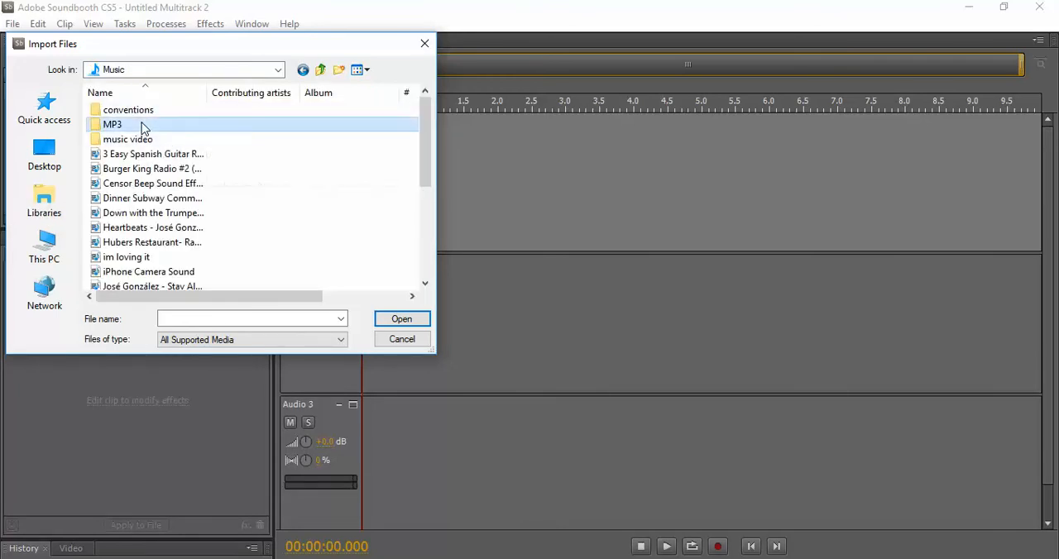
pyautogui.click(155, 141)
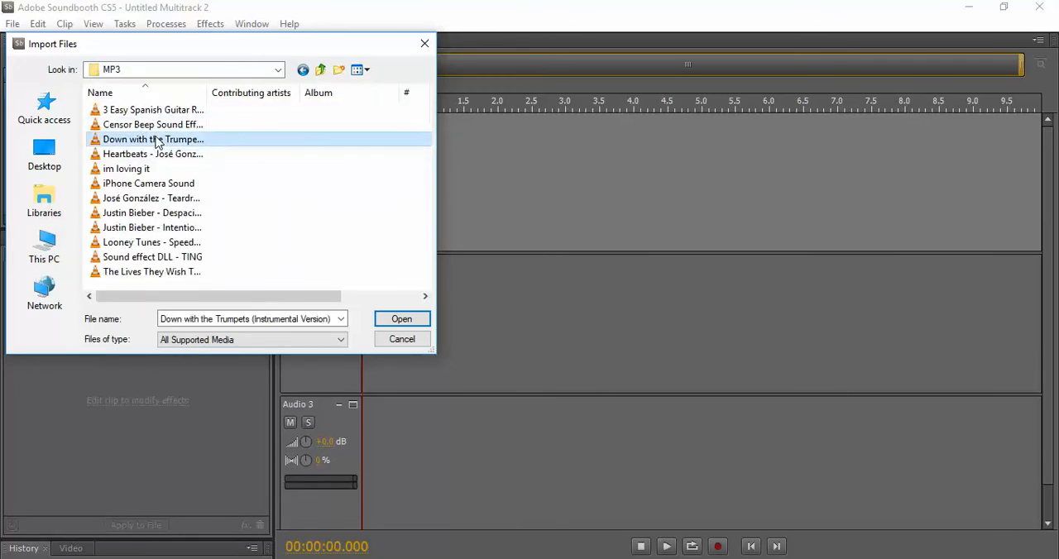
pyautogui.click(402, 316)
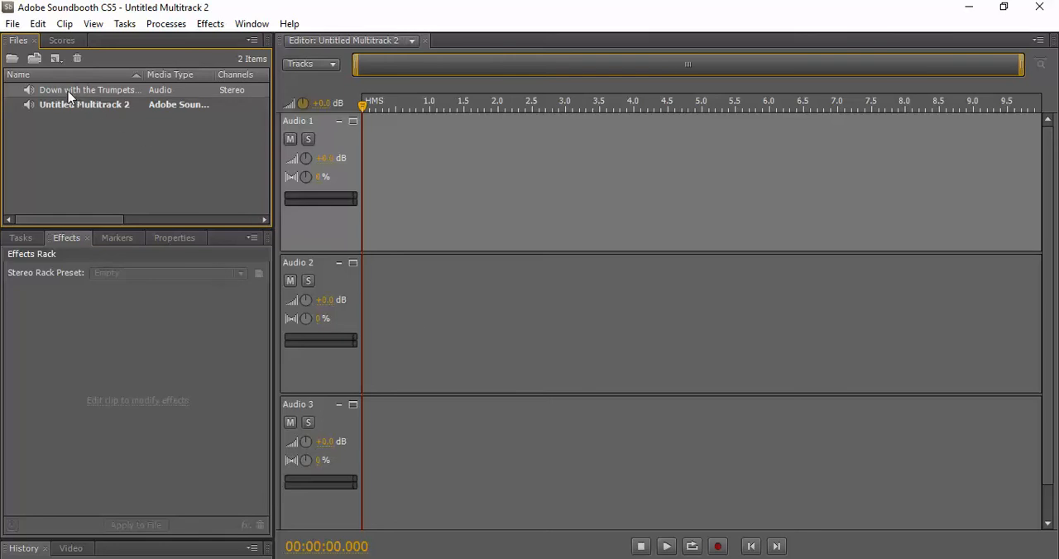
# Place the imported Down with the Trumpets audio at the start of the Audio 1 track and play it
pyautogui.moveTo(66, 96); pyautogui.dragTo(434, 190)
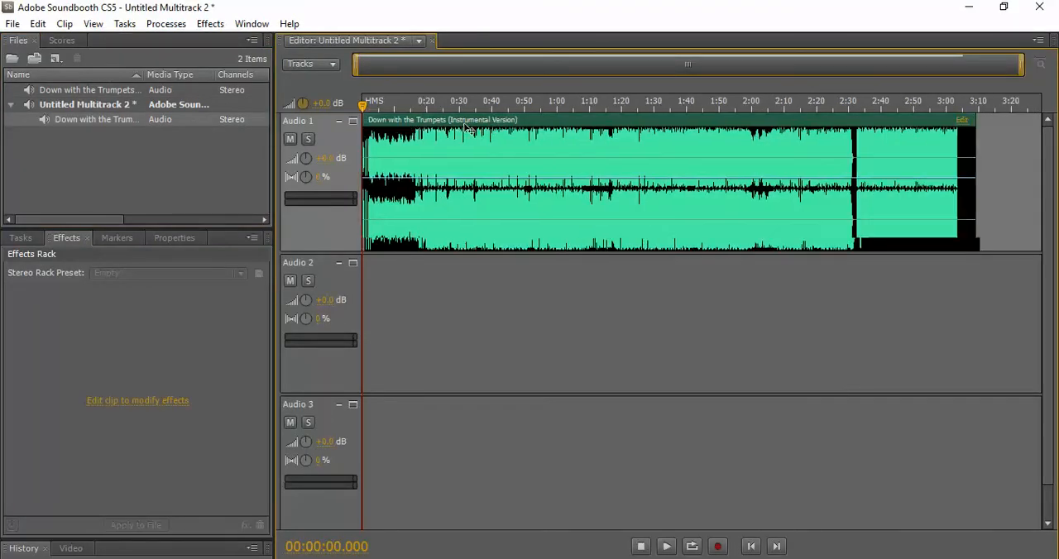
pyautogui.moveTo(411, 126)
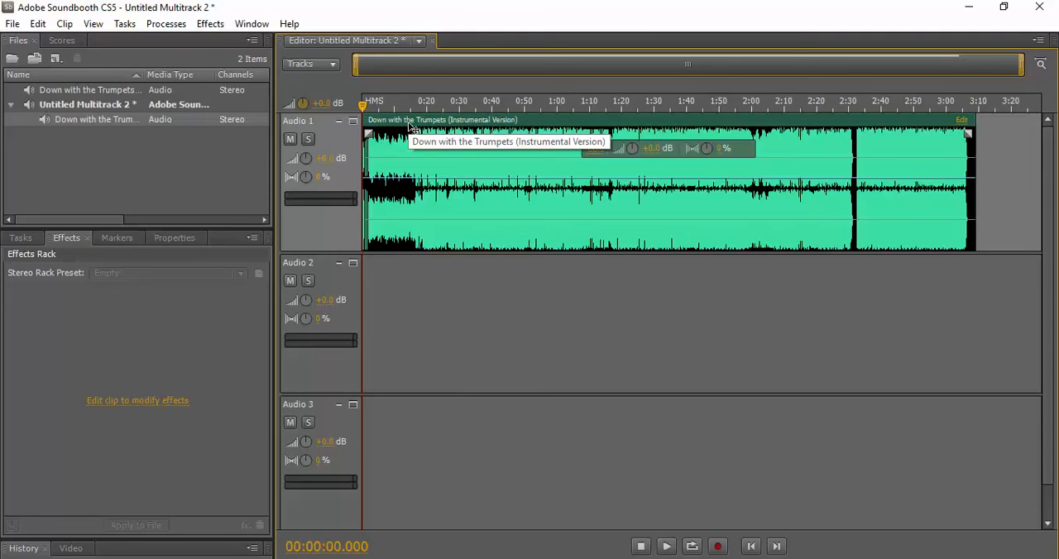
pyautogui.press('space')
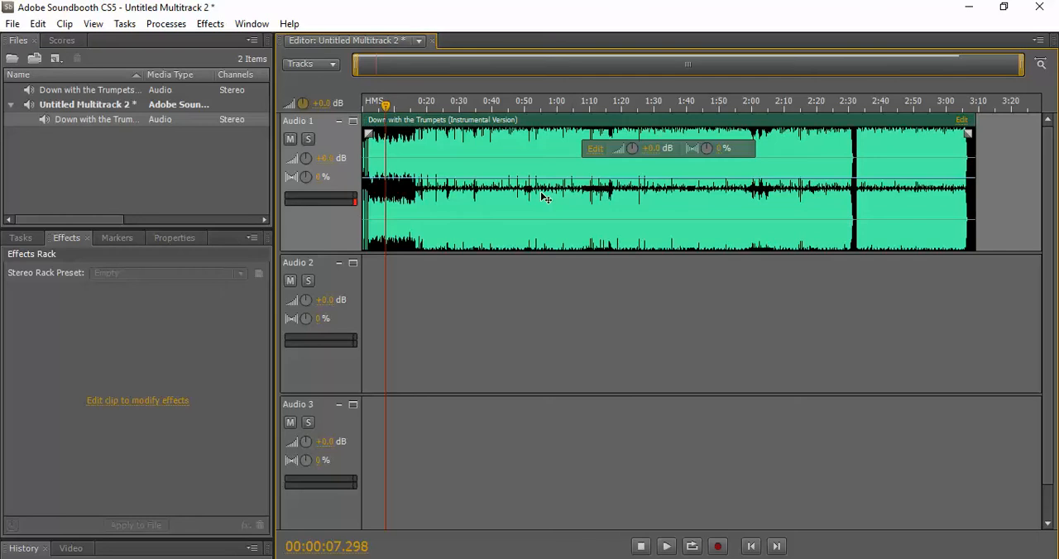
# Open the Audio 1 clip for editing and try a loop from about 5.1 to 16.7 seconds with Create Loop
pyautogui.click(595, 150)
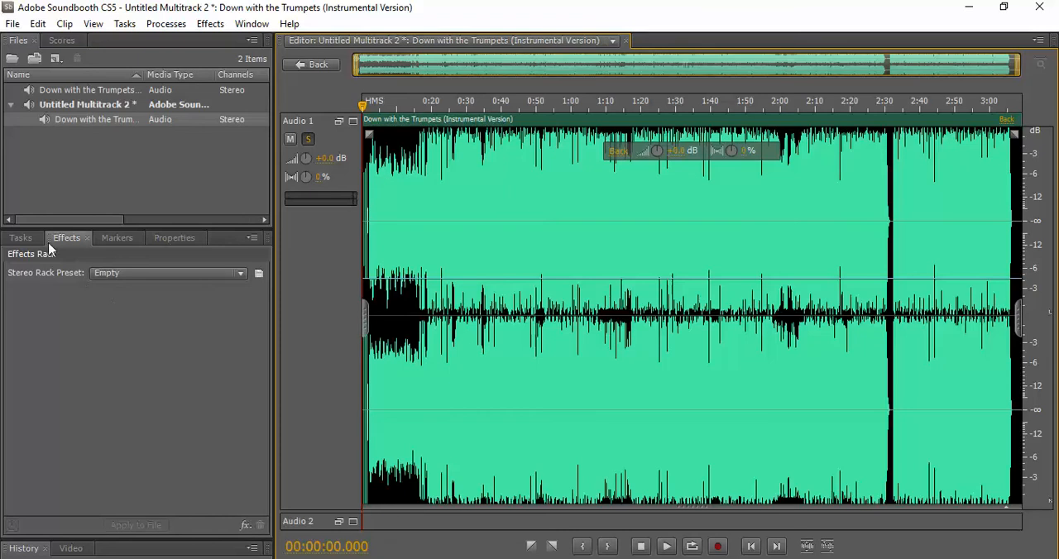
pyautogui.click(22, 237)
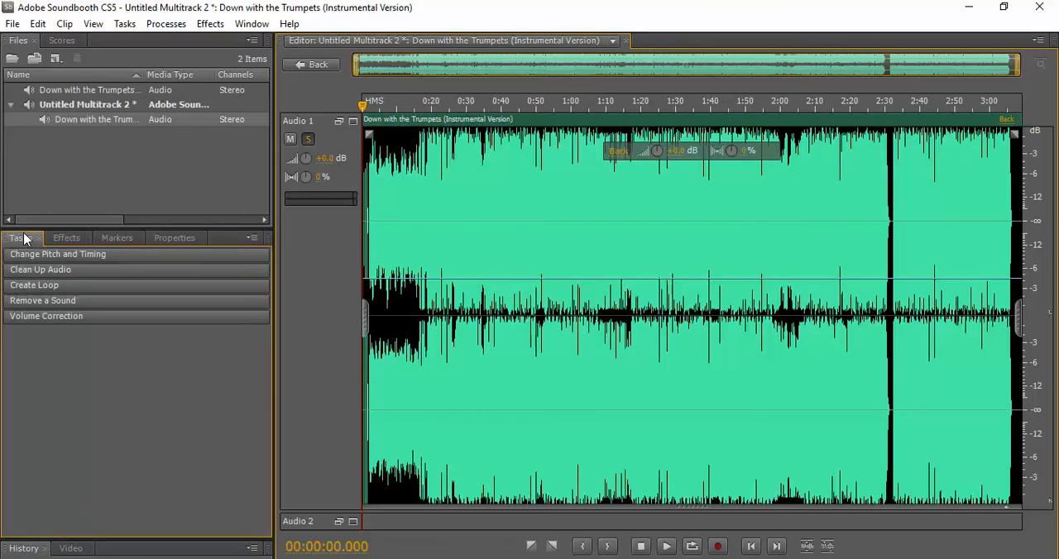
pyautogui.click(72, 285)
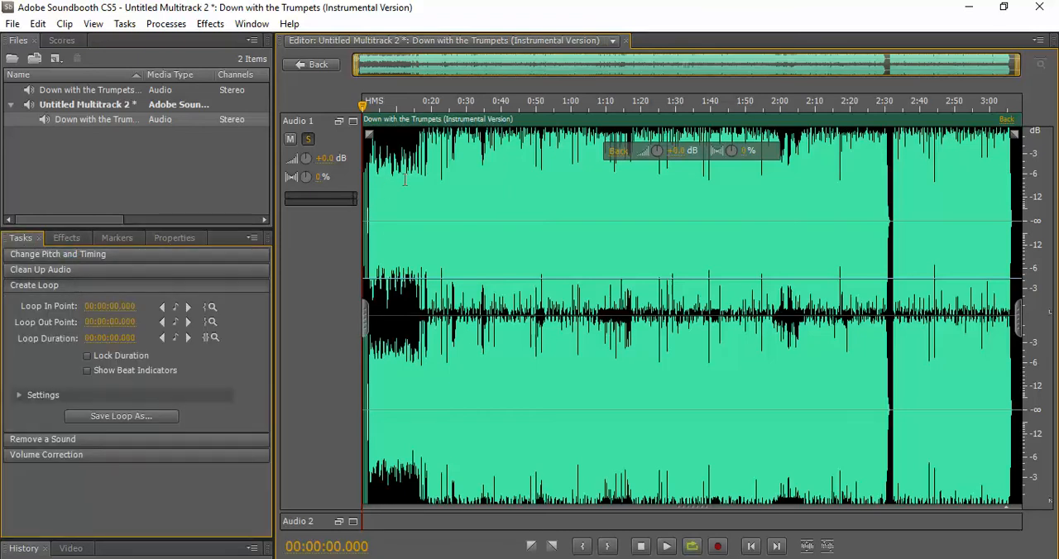
pyautogui.moveTo(380, 159); pyautogui.dragTo(420, 161)
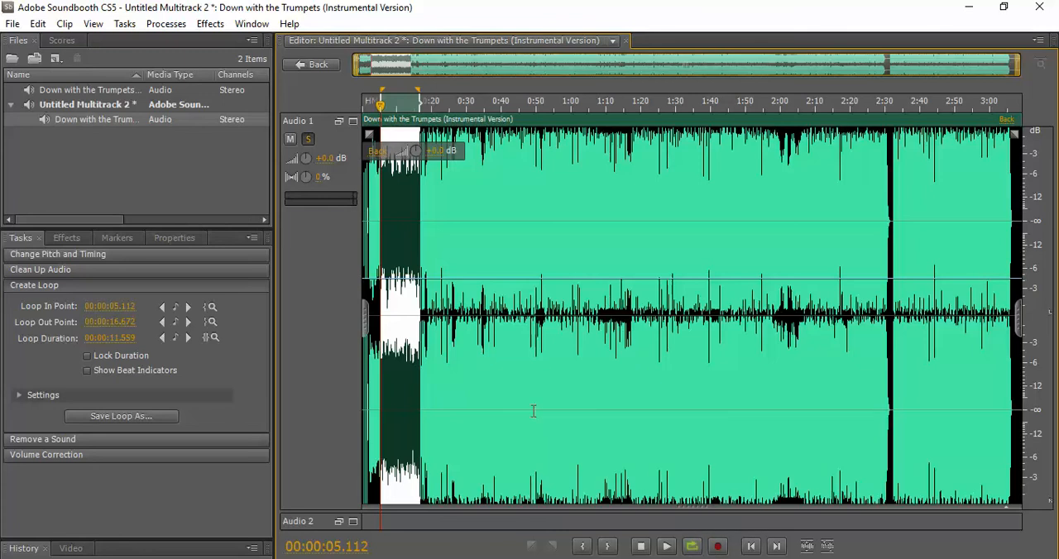
pyautogui.press('space')
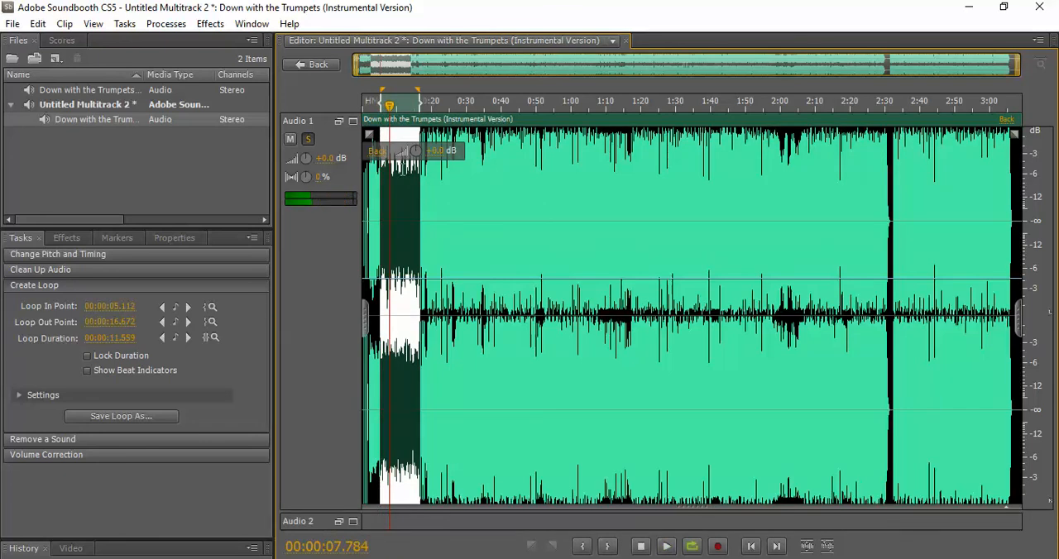
# Try a shorter loop from about 7.8 to 10.4 seconds and play it
pyautogui.click(391, 180)
pyautogui.moveTo(391, 180); pyautogui.dragTo(398, 179)
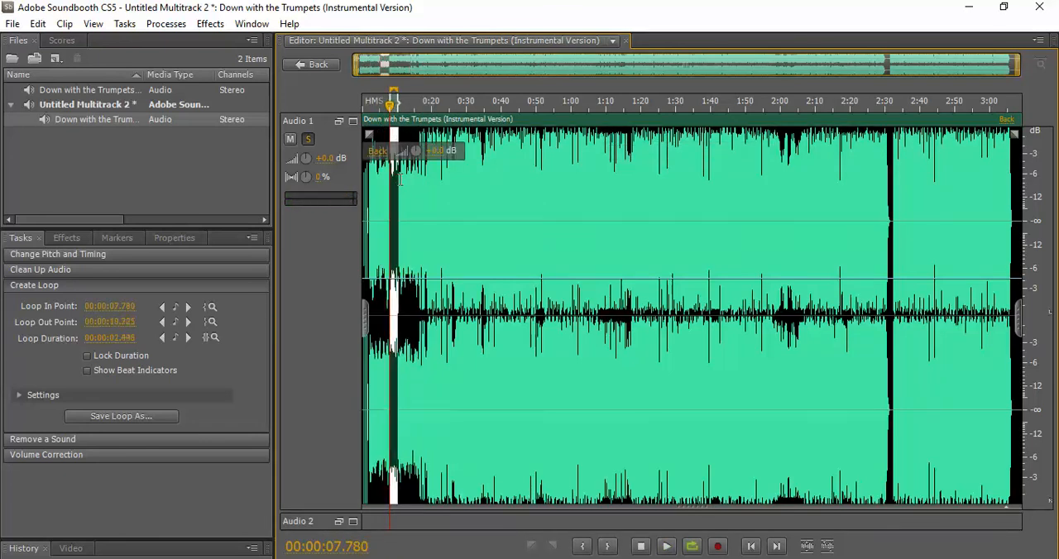
pyautogui.press('space')
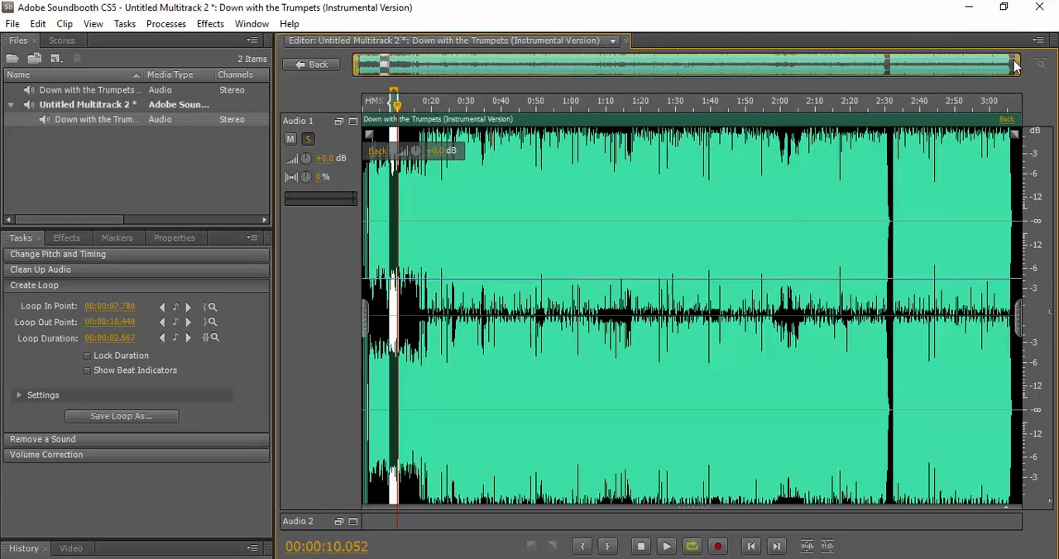
# Try a loop from about 6.7 to 9.9 seconds near the start of the clip and play it
pyautogui.moveTo(1016, 66); pyautogui.dragTo(399, 50)
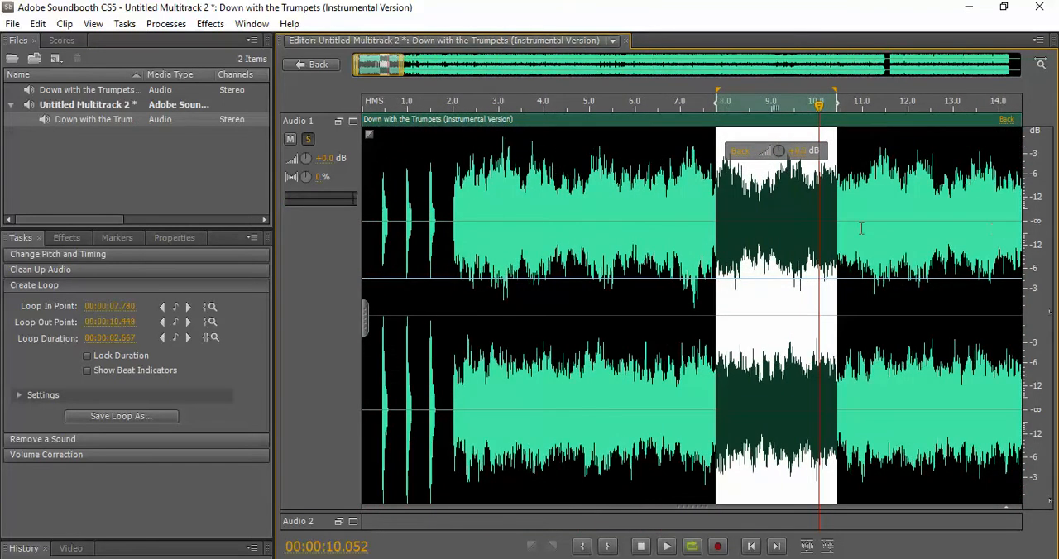
pyautogui.click(667, 191)
pyautogui.moveTo(667, 191); pyautogui.dragTo(811, 181)
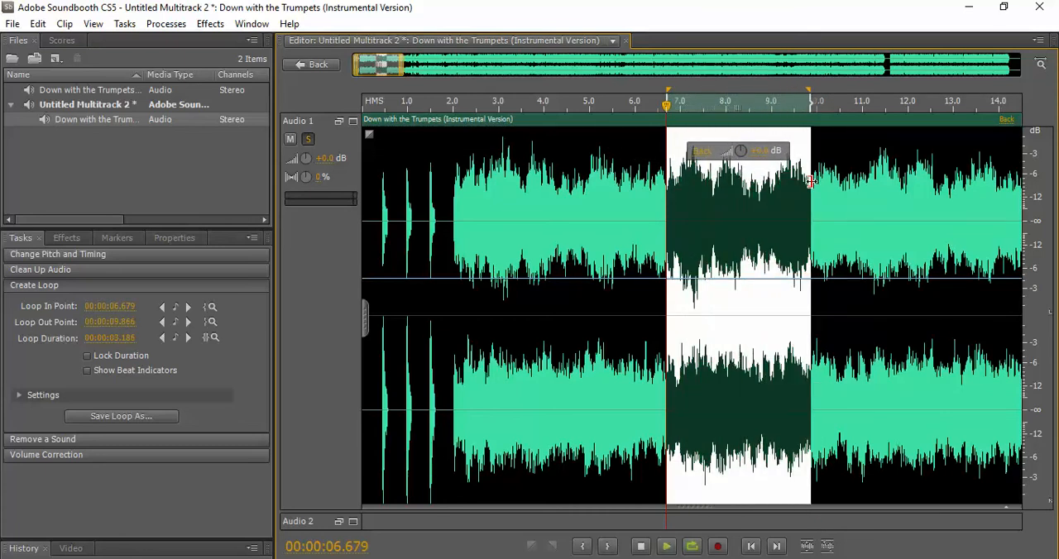
pyautogui.press('space')
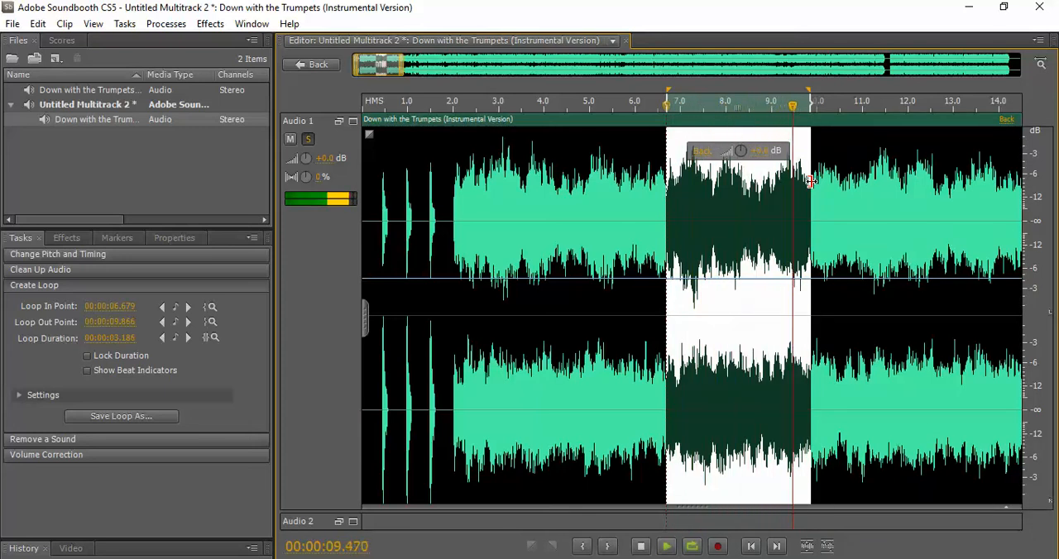
pyautogui.press('space')
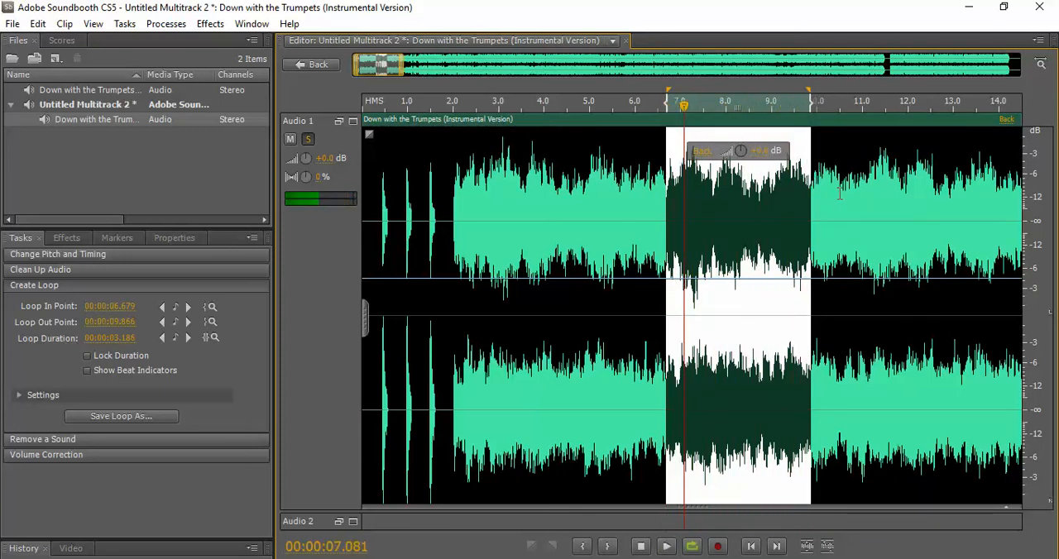
# Try a loop from about 6.7 to 10.5 seconds, then clear the selection and return to the multitrack
pyautogui.moveTo(839, 191); pyautogui.dragTo(667, 200)
pyautogui.press('space')
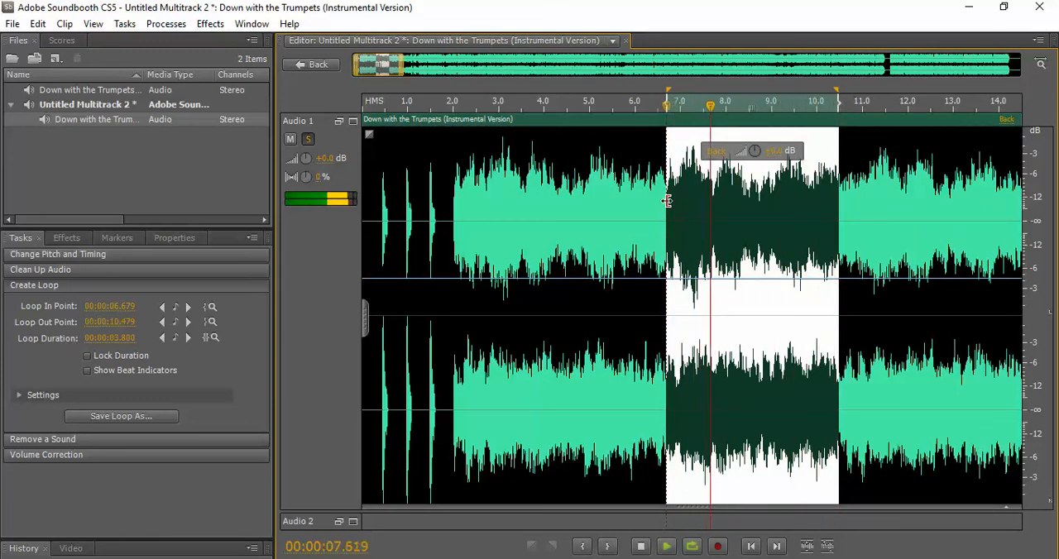
pyautogui.press('space')
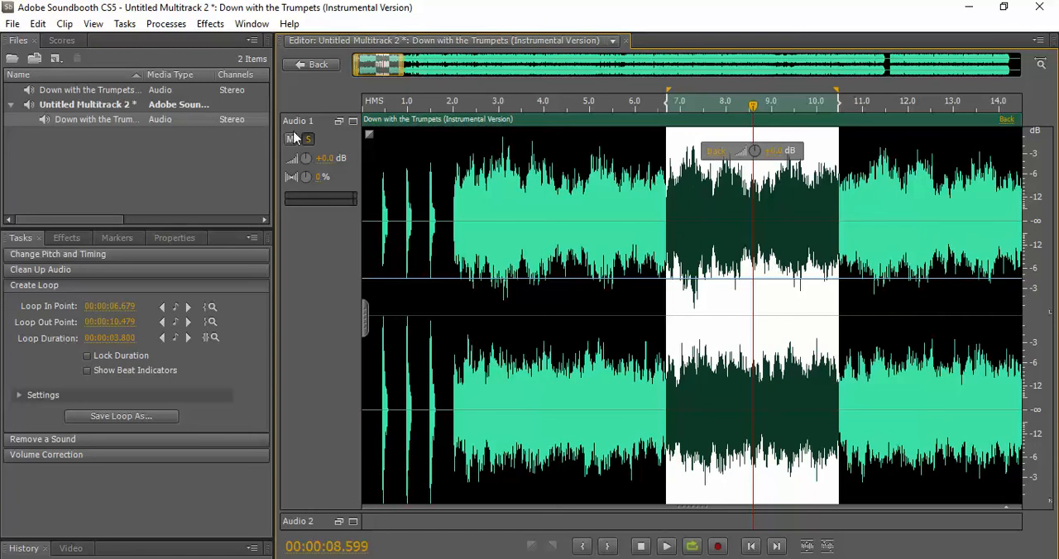
pyautogui.click(428, 153)
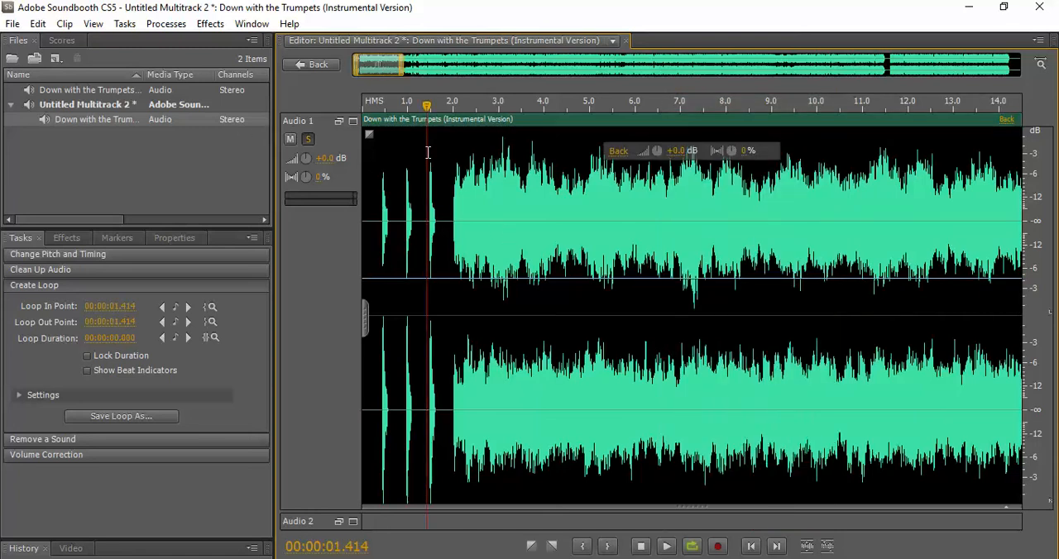
pyautogui.click(300, 66)
# Reopen the Audio 1 clip for editing and delete its opening section up to about 1:30
pyautogui.click(68, 238)
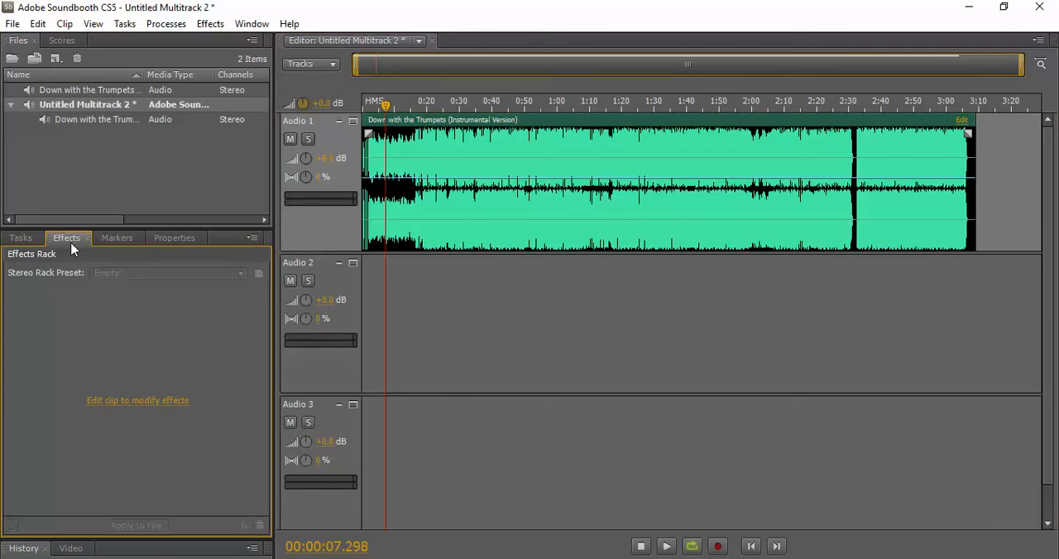
pyautogui.moveTo(471, 160)
pyautogui.click(416, 164)
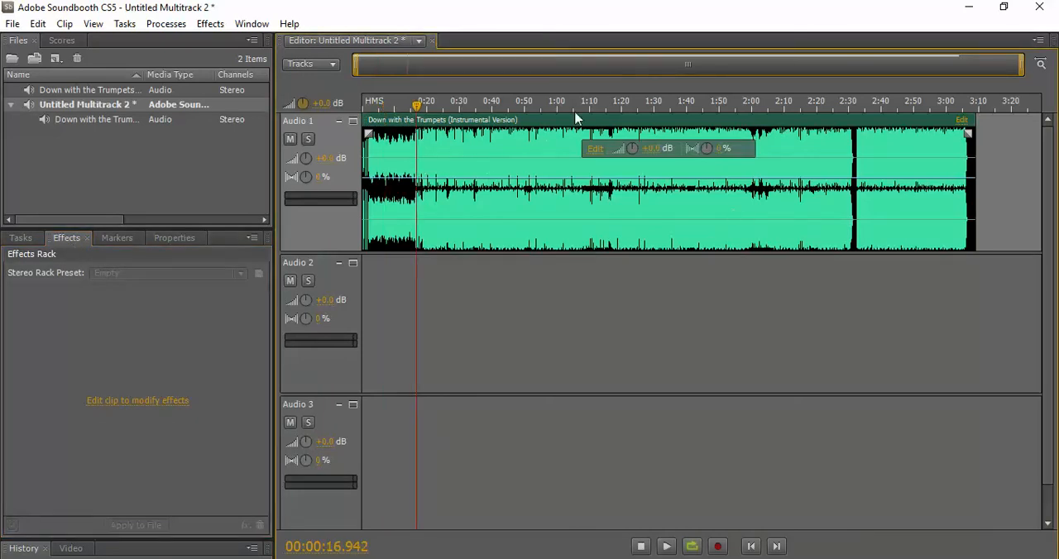
pyautogui.click(595, 149)
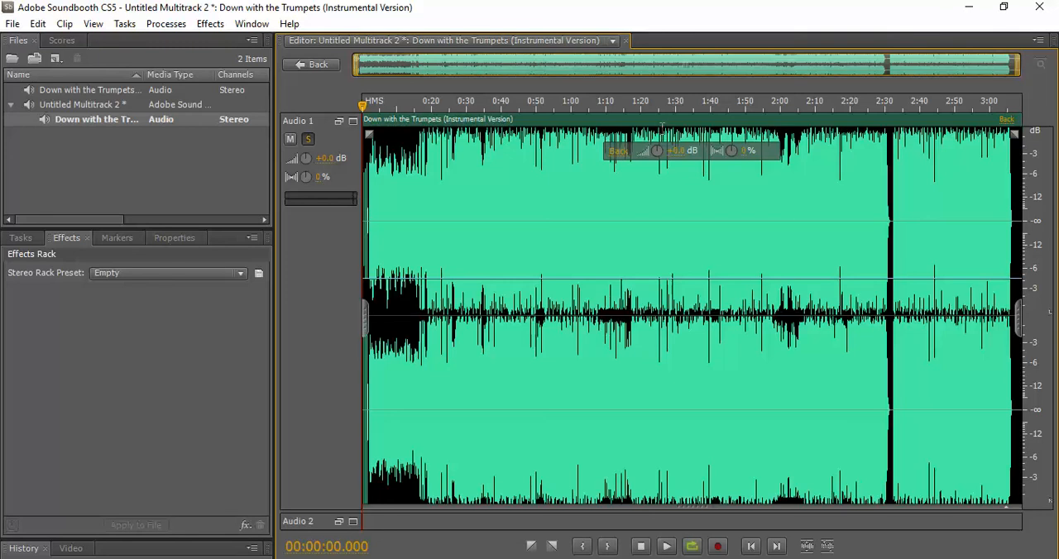
pyautogui.moveTo(679, 136); pyautogui.dragTo(216, 196)
pyautogui.press('Delete')
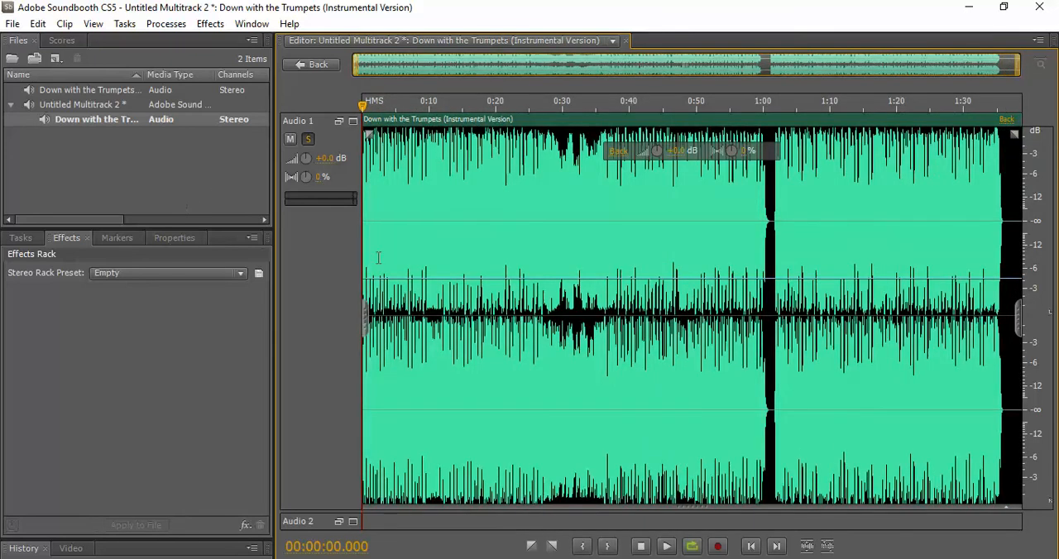
# Delete everything in the clip after about 30 seconds
pyautogui.moveTo(775, 182); pyautogui.dragTo(1023, 174)
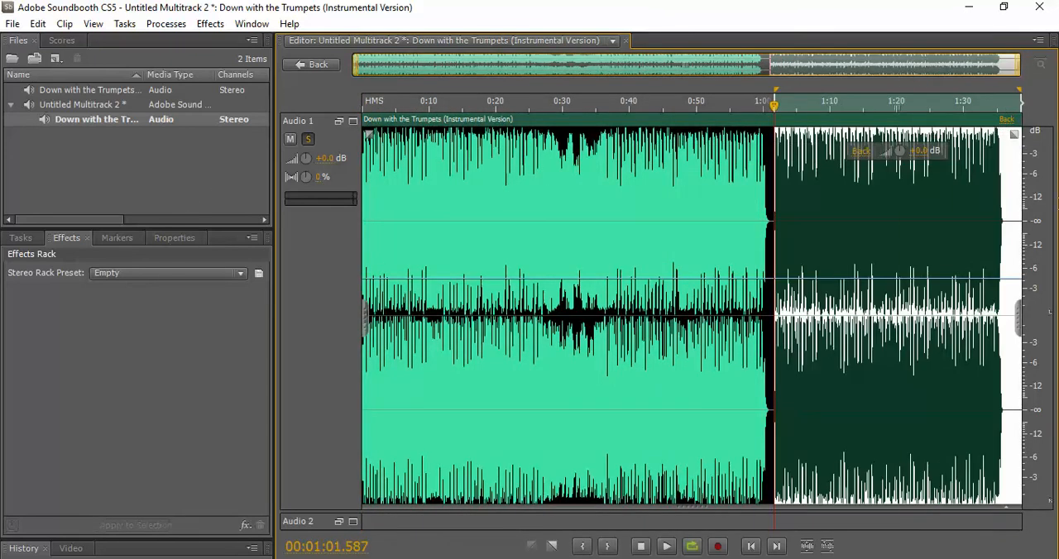
pyautogui.moveTo(563, 178); pyautogui.dragTo(1022, 177)
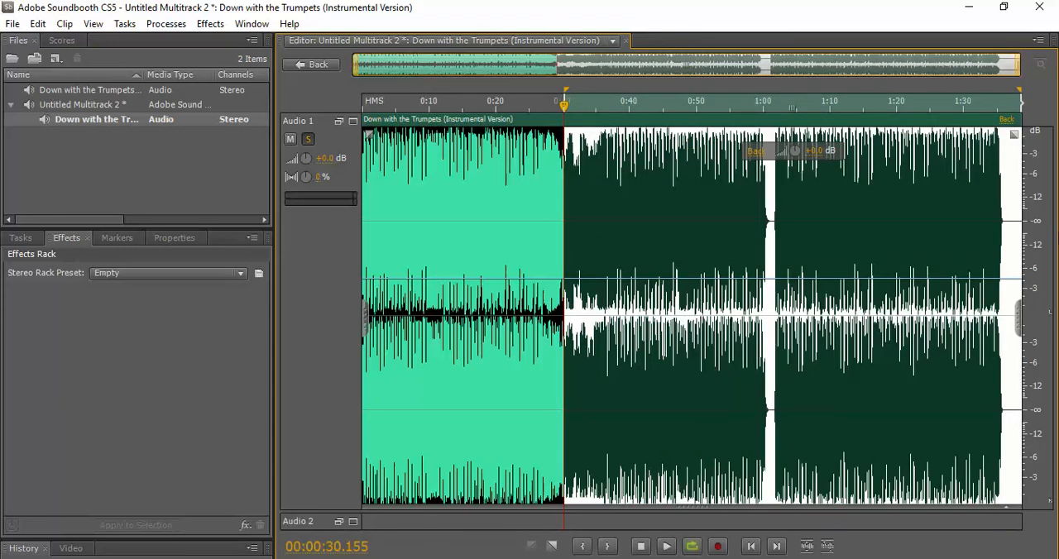
pyautogui.press('Delete')
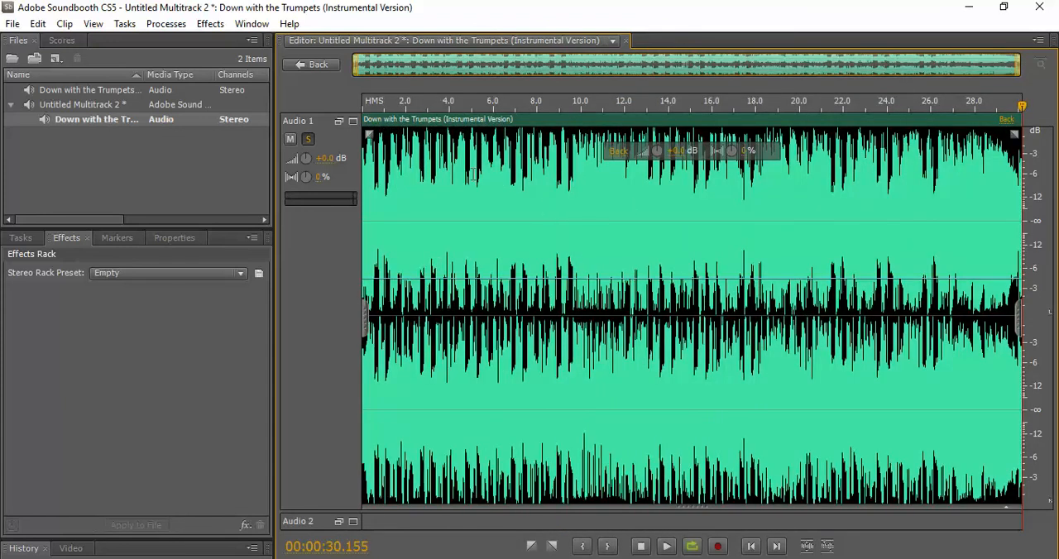
# Stretch the clip to a new duration of 40 seconds with Pitch and Timing, previewing the result before applying it
pyautogui.click(27, 240)
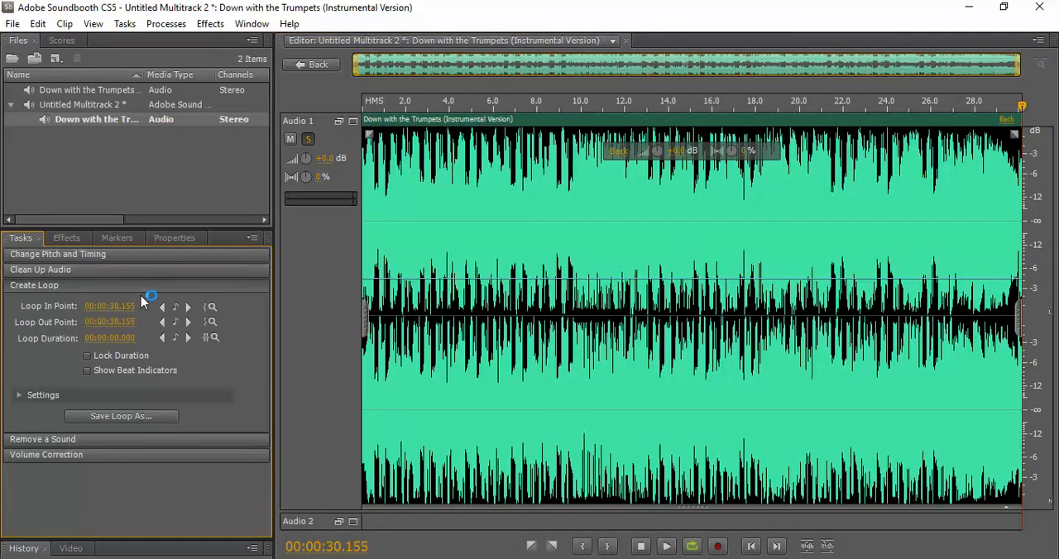
pyautogui.click(87, 257)
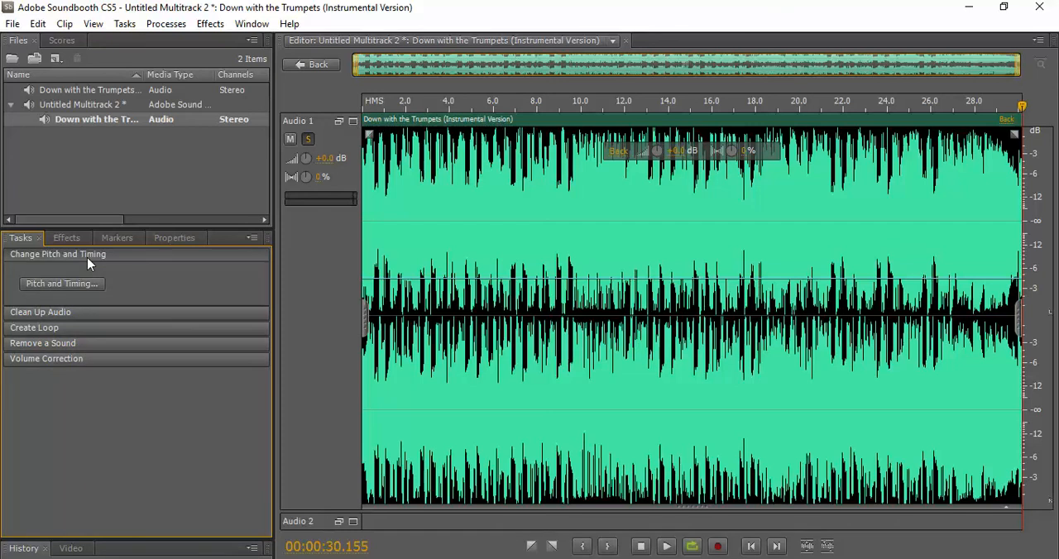
pyautogui.click(88, 283)
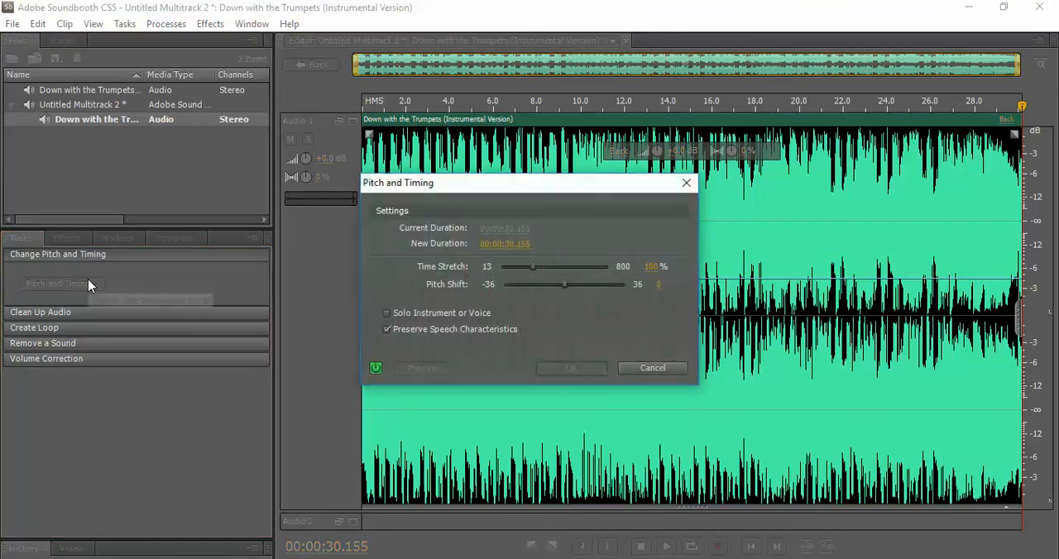
pyautogui.click(517, 244)
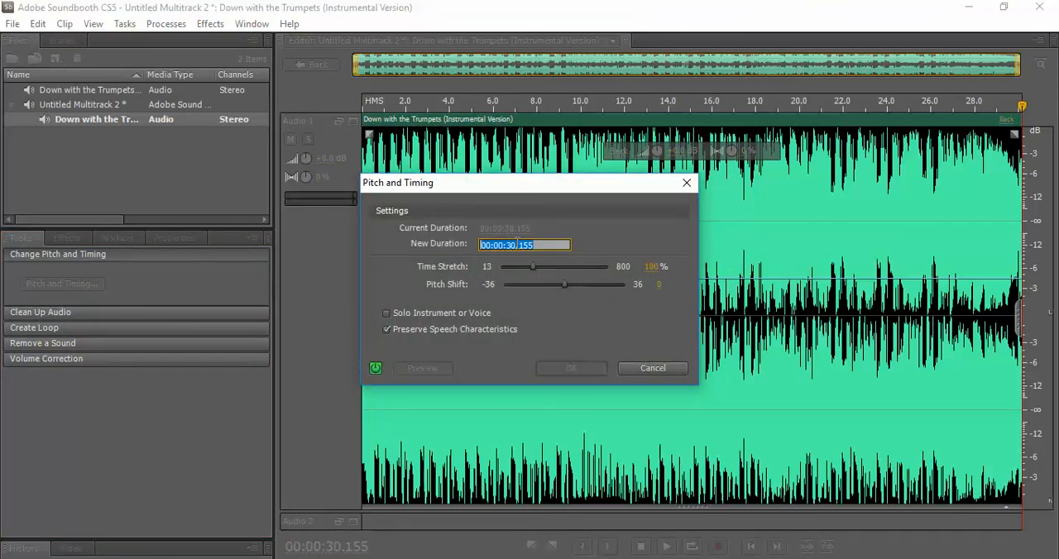
pyautogui.write('40.00')
pyautogui.press('Return')
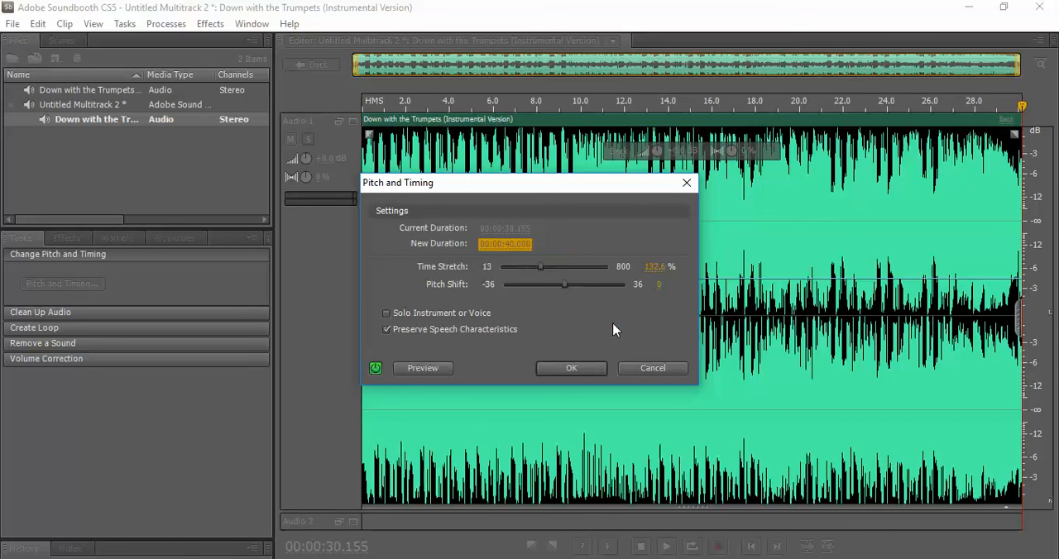
pyautogui.click(417, 375)
pyautogui.click(422, 368)
pyautogui.click(572, 370)
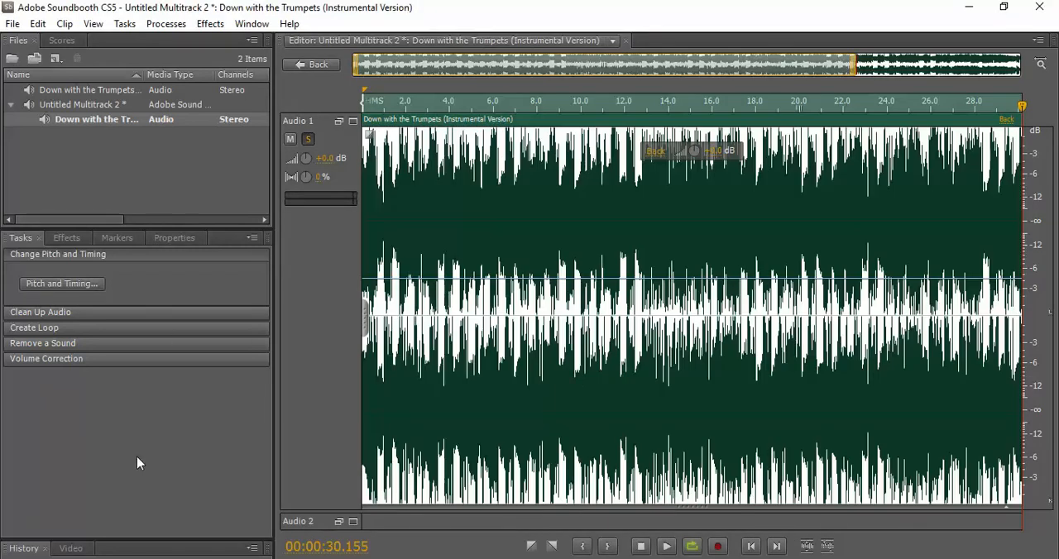
# Load the Mastering: Slow Music stereo rack preset for the stretched clip
pyautogui.click(116, 393)
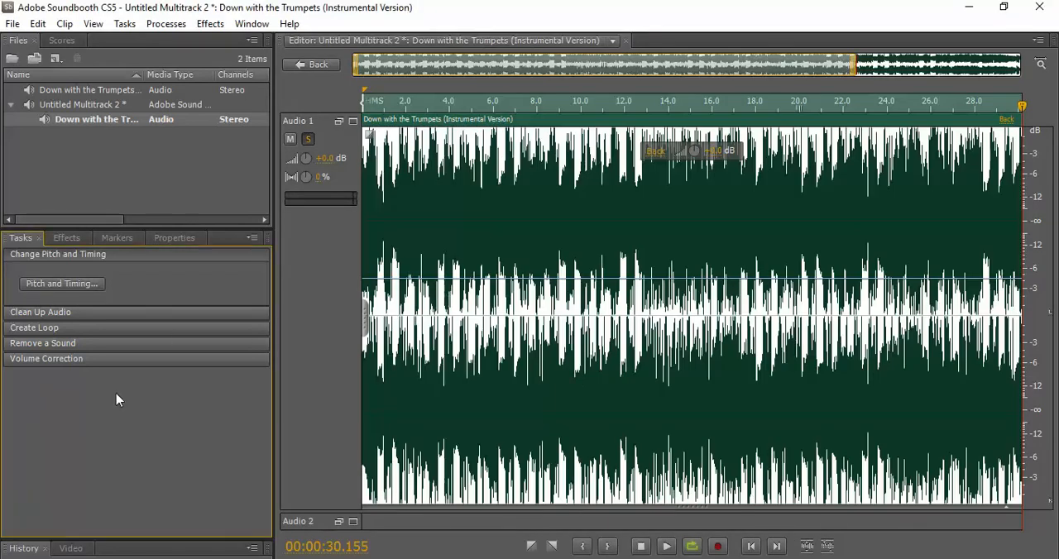
pyautogui.click(67, 238)
pyautogui.click(226, 276)
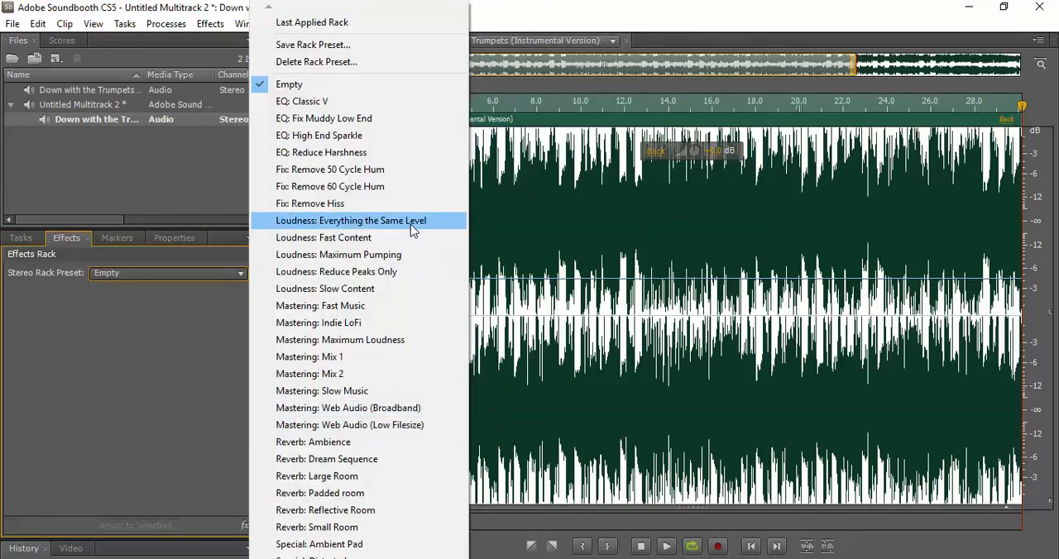
pyautogui.click(395, 294)
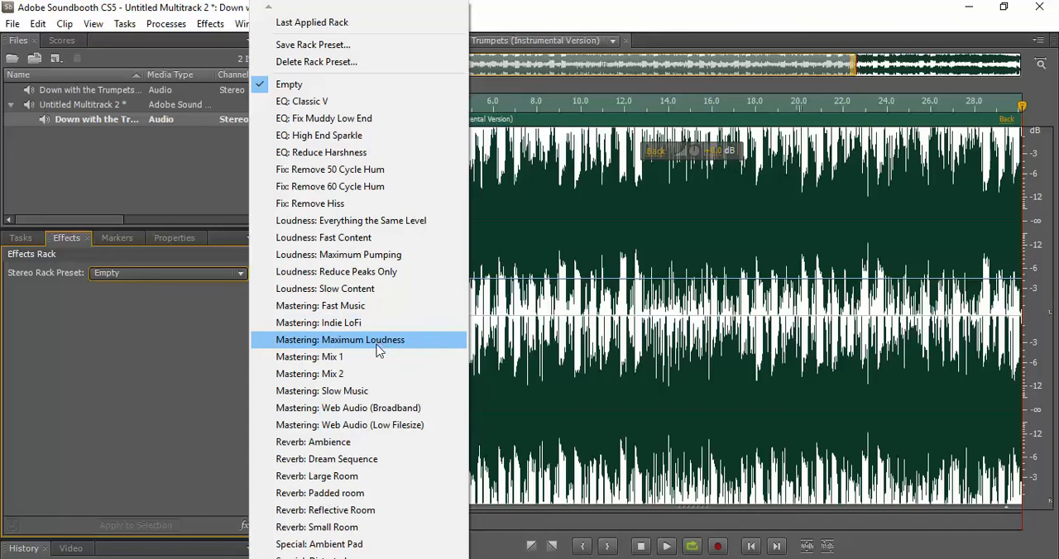
pyautogui.click(398, 396)
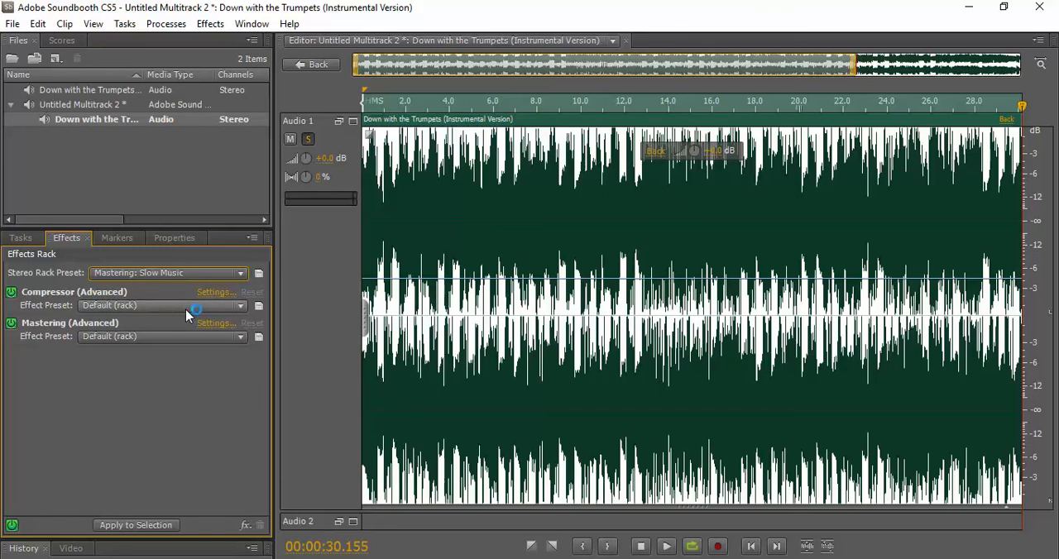
# Set the Compressor preset to Blissful Bass and the Mastering preset to Subtle Clarity, and apply the rack to the selection
pyautogui.click(185, 307)
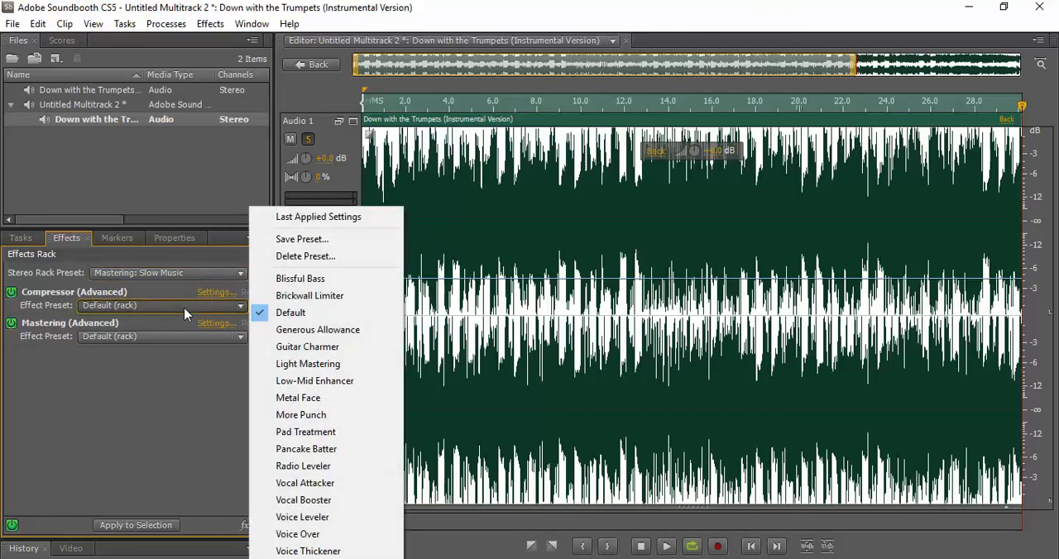
pyautogui.click(354, 284)
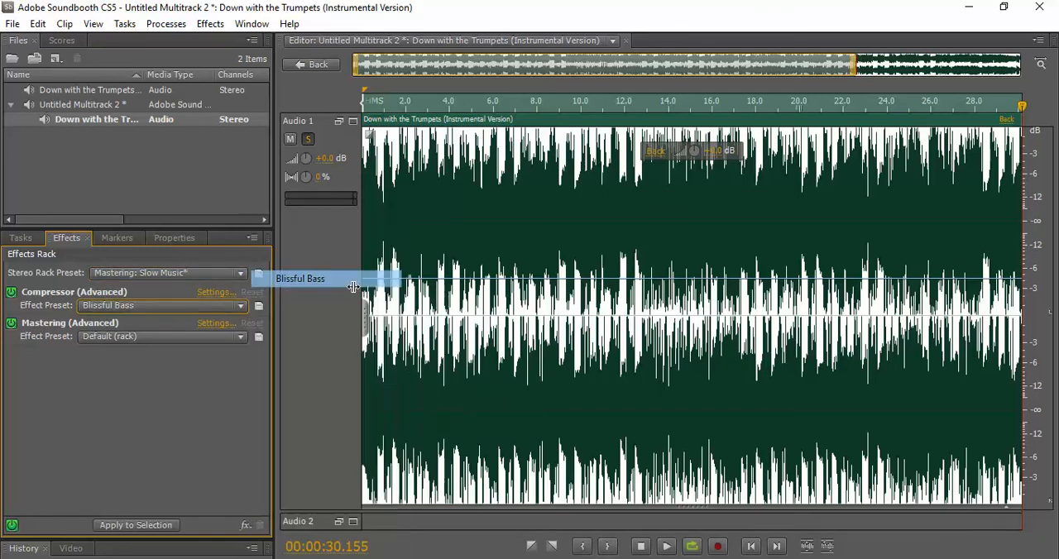
pyautogui.click(180, 336)
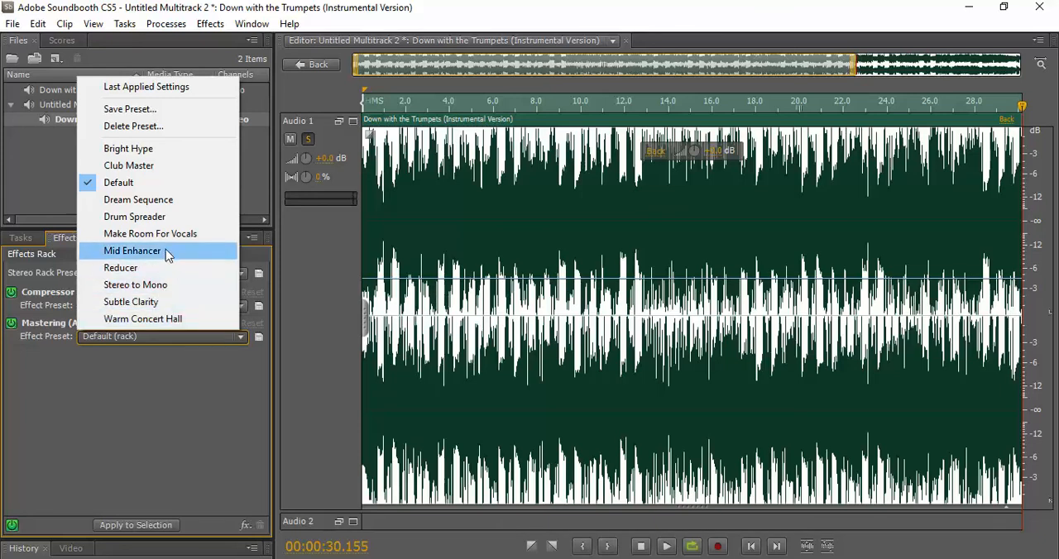
pyautogui.click(172, 304)
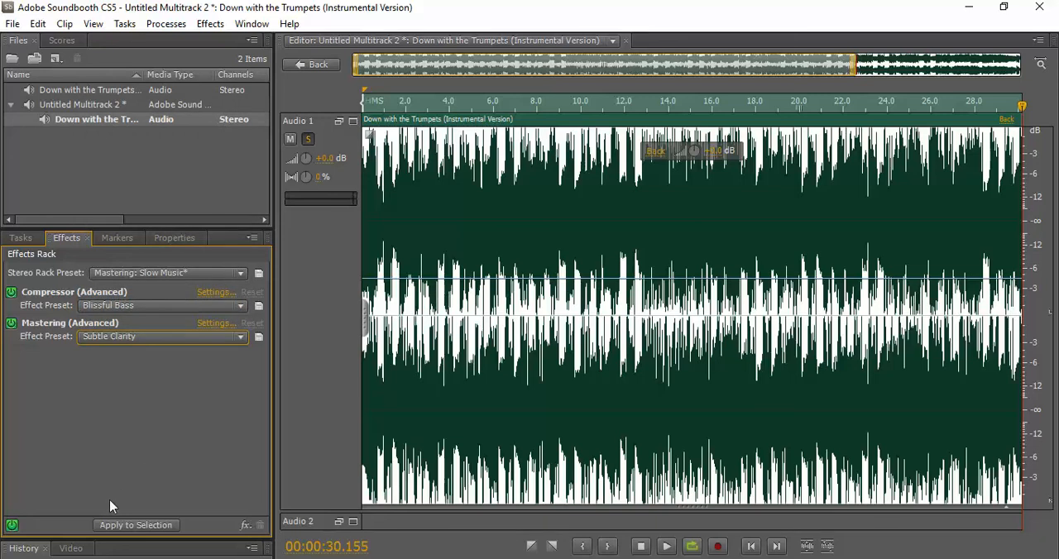
pyautogui.click(126, 526)
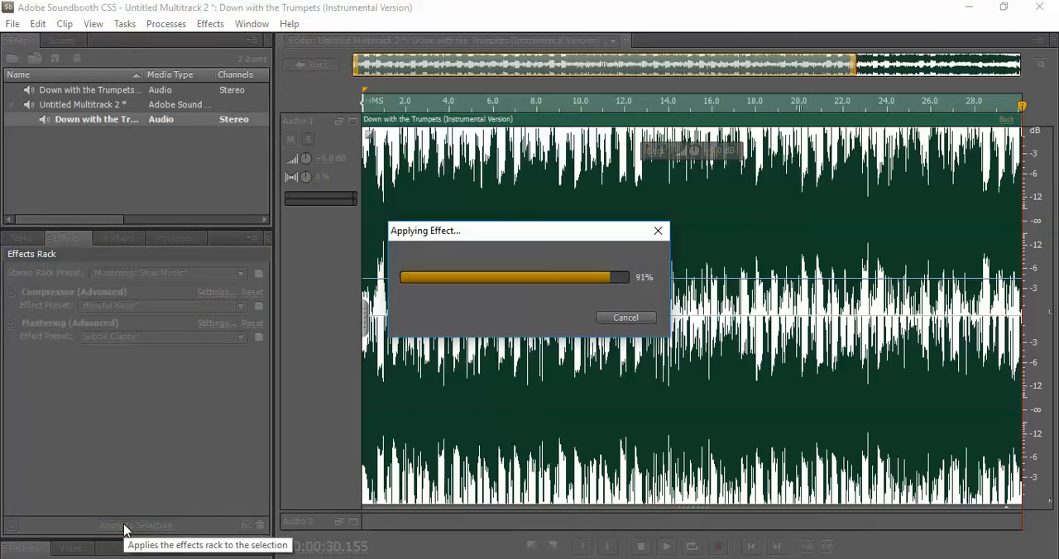
# Clear the selection and play the first 10 seconds or so of the processed clip from its start
pyautogui.click(504, 193)
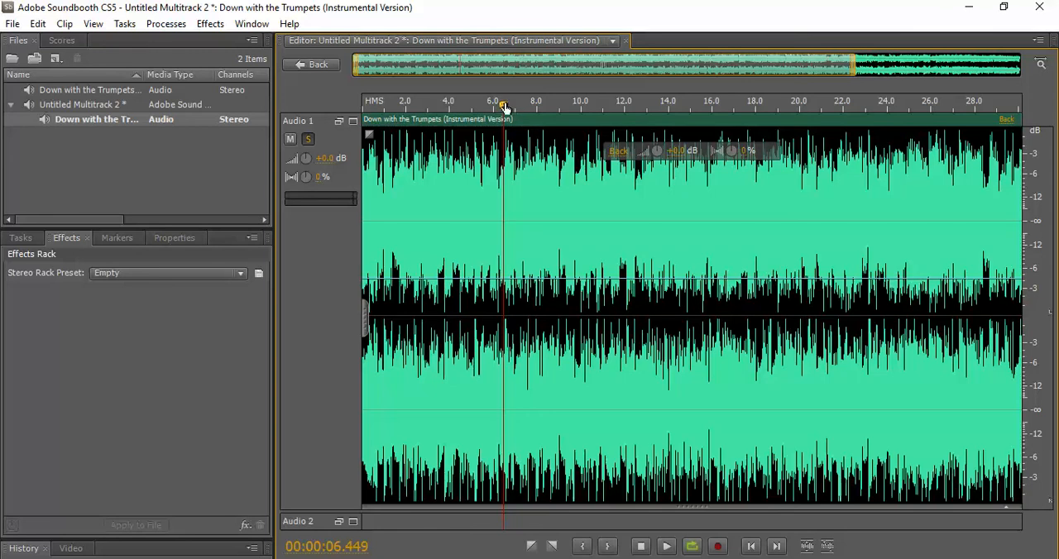
pyautogui.moveTo(504, 107); pyautogui.dragTo(291, 108)
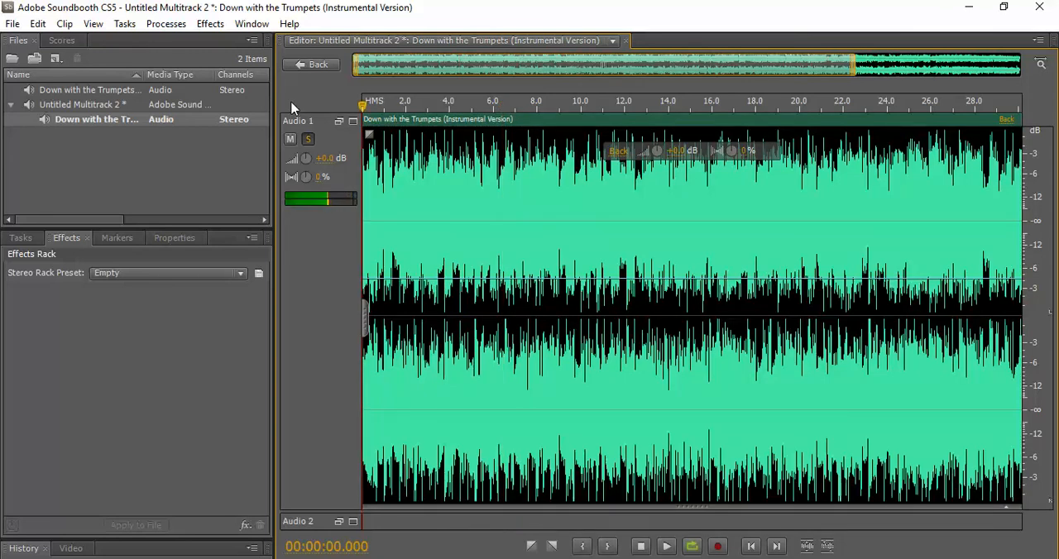
pyautogui.press('space')
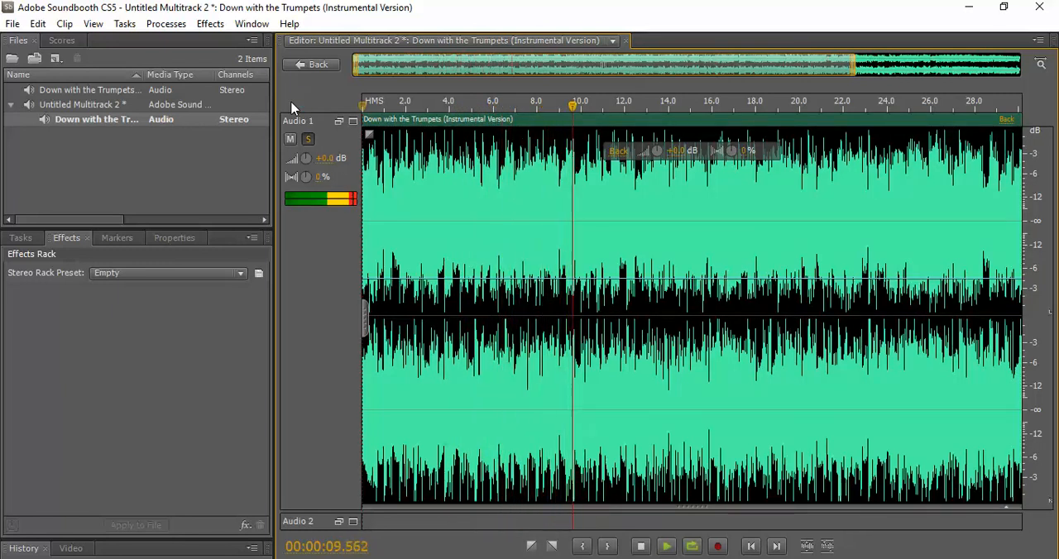
pyautogui.press('space')
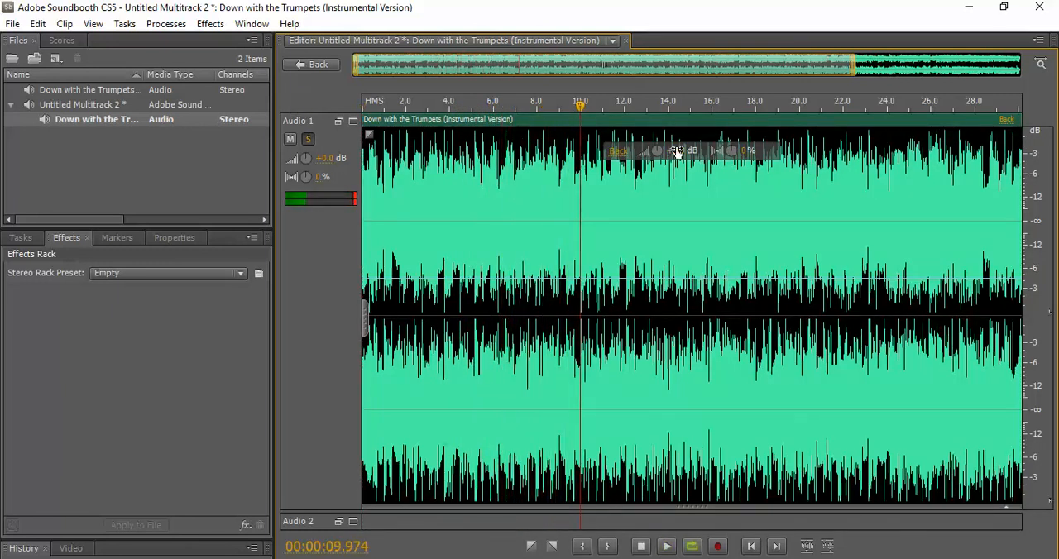
# Lower the clip's volume considerably and return the playhead to the start
pyautogui.moveTo(677, 152); pyautogui.dragTo(646, 162)
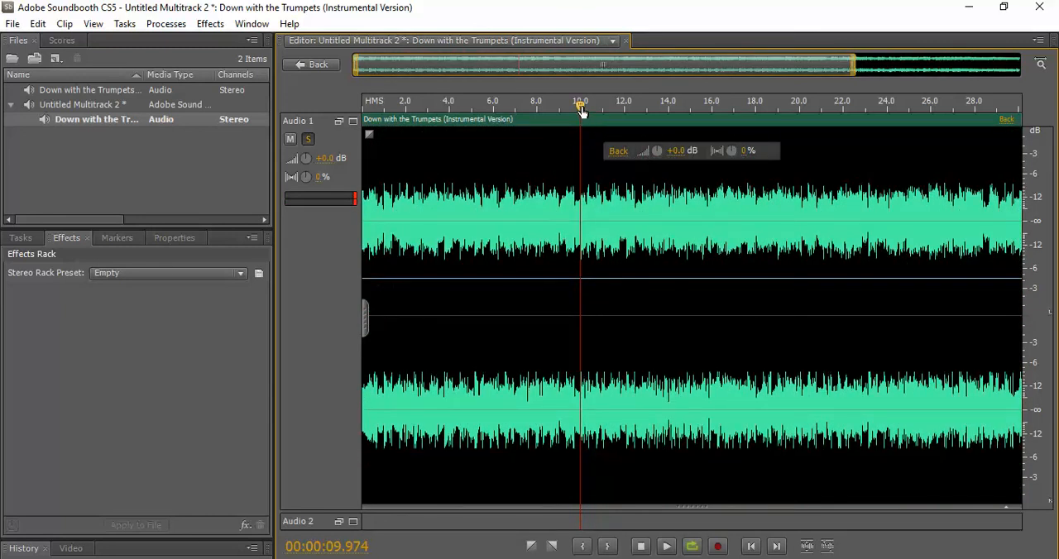
pyautogui.moveTo(581, 110); pyautogui.dragTo(303, 139)
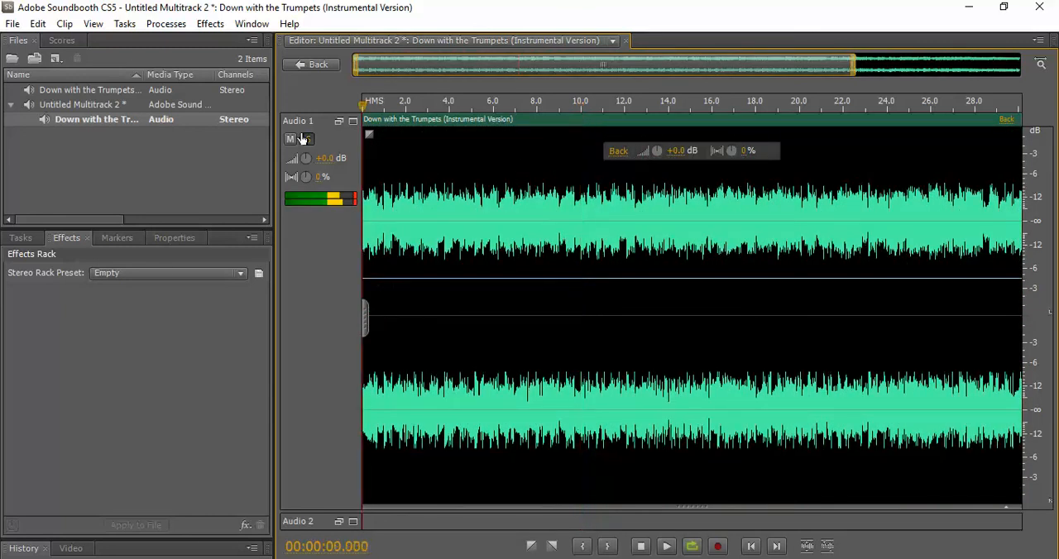
# Start a multitrack mixdown export to the MP3 folder with MP3 (*.mp3) as the file type
pyautogui.click(12, 23)
pyautogui.moveTo(152, 292)
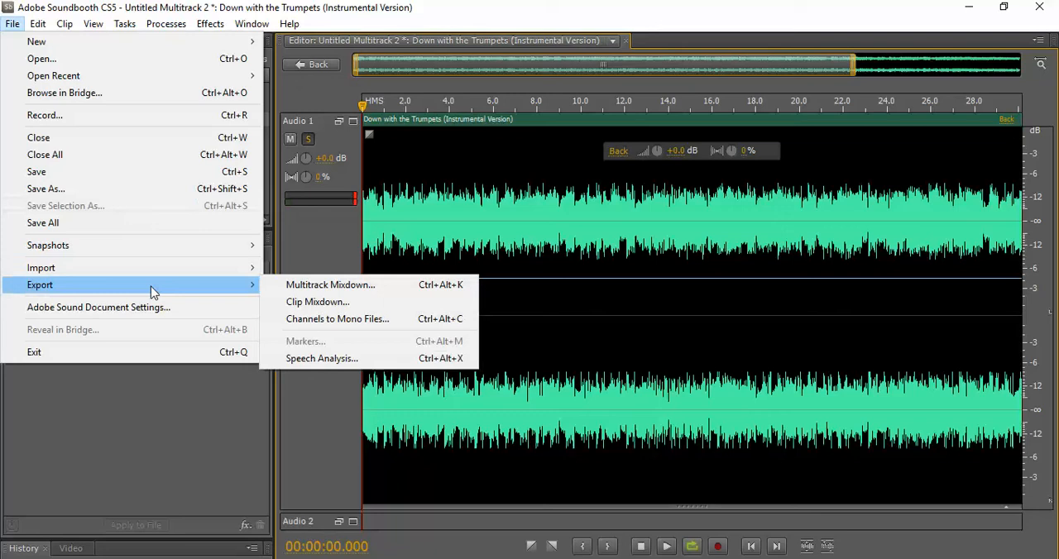
pyautogui.click(293, 292)
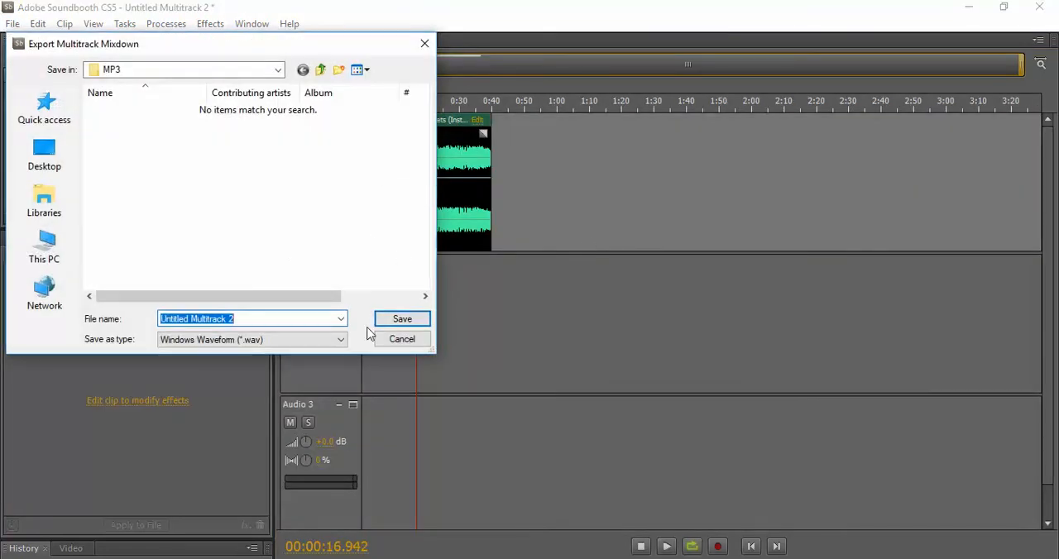
pyautogui.click(263, 340)
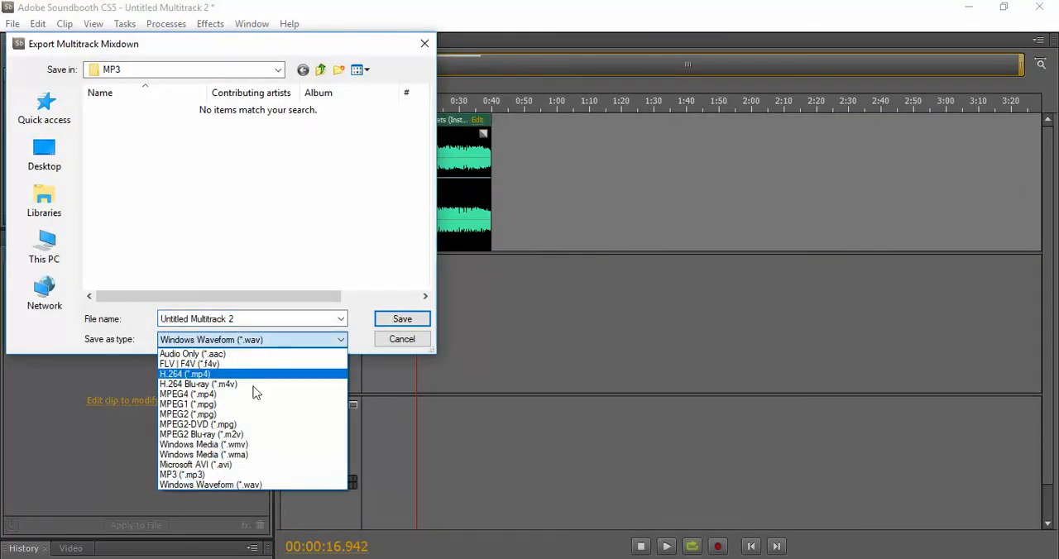
pyautogui.click(238, 473)
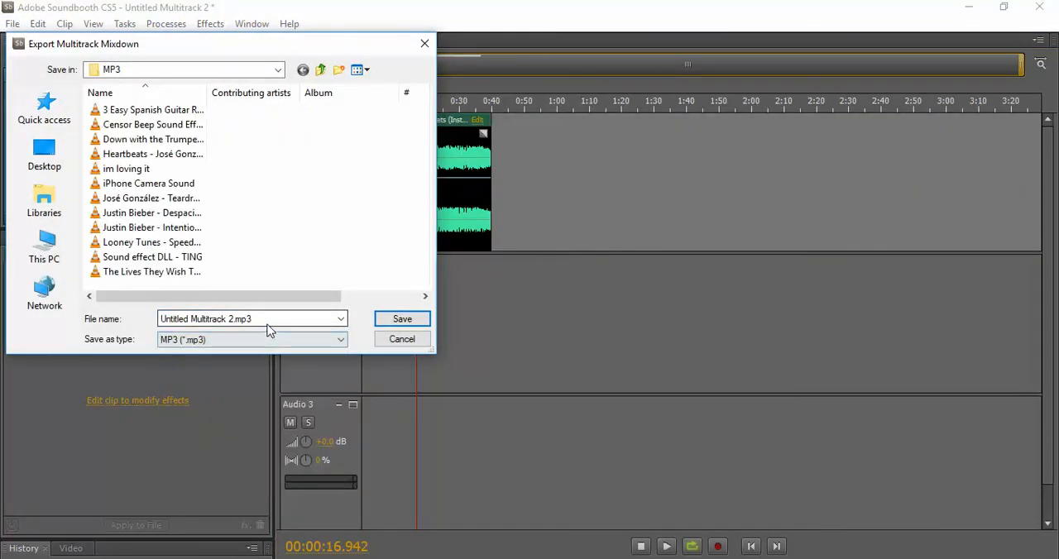